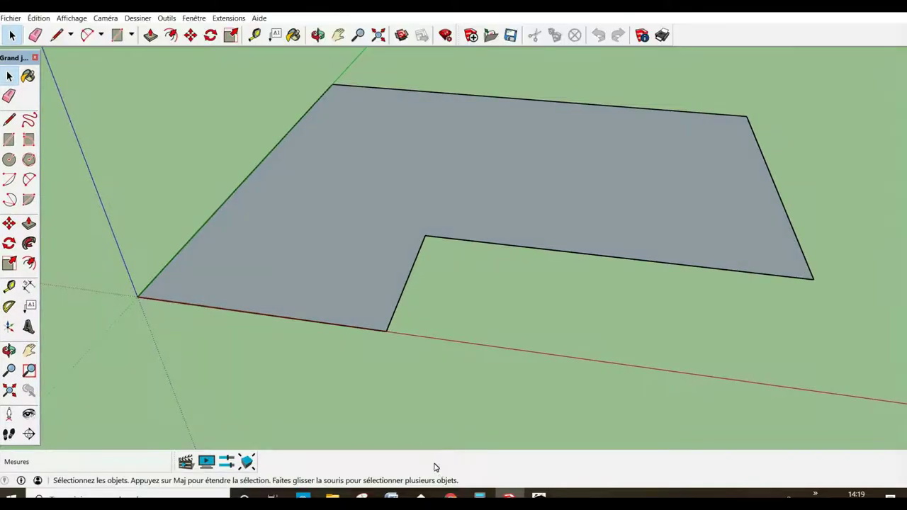
# Push/Pull the L-shaped face up into a 20 cm thick slab
pyautogui.click(29, 224)
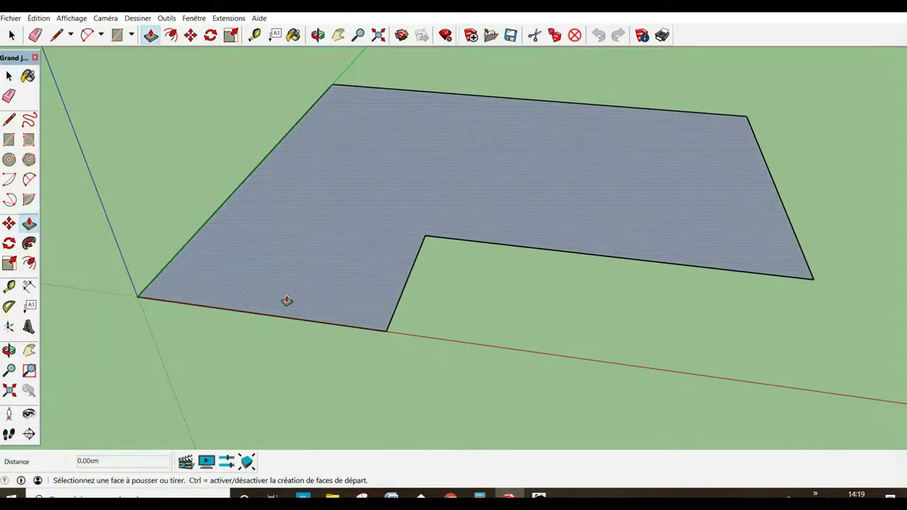
pyautogui.click(286, 300)
pyautogui.click(290, 279)
pyautogui.write('20')
pyautogui.press('Return')
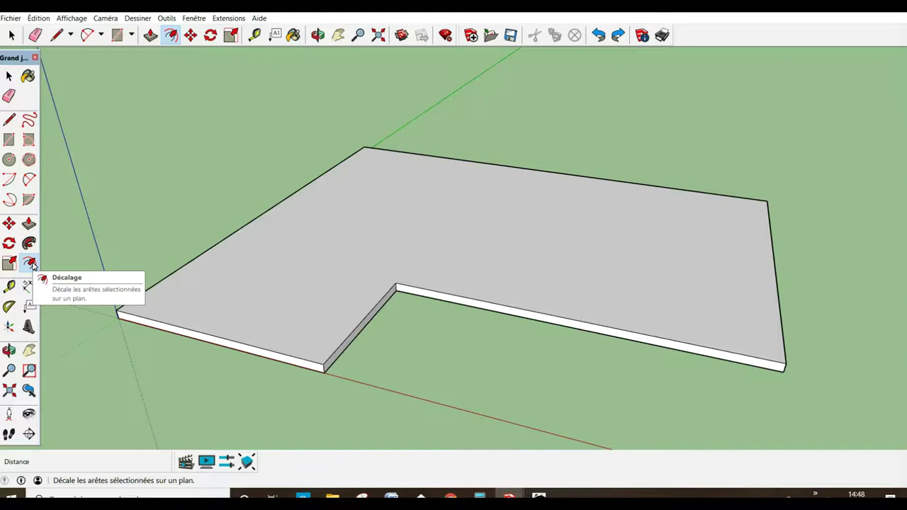
# Offset the slab's top edges inward by 20 cm to form a narrow border outline
pyautogui.click(223, 338)
pyautogui.click(267, 328)
pyautogui.write('2')
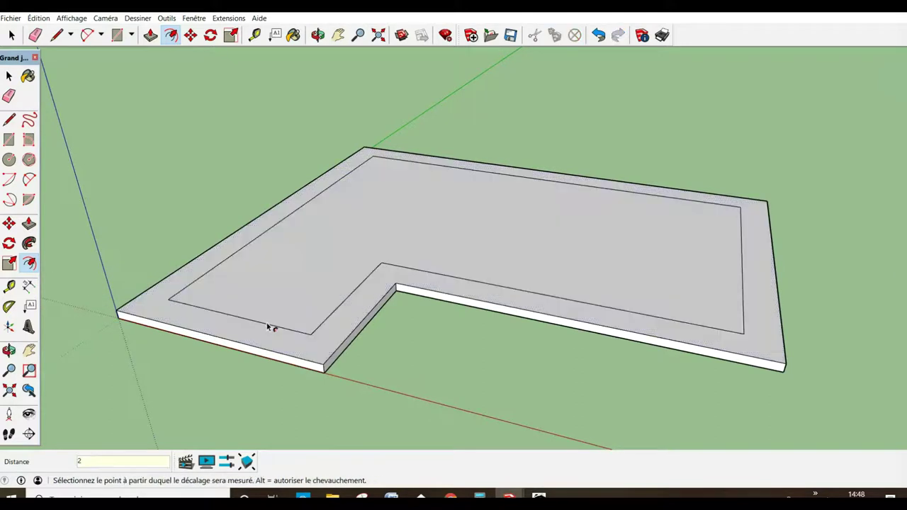
pyautogui.press('Return')
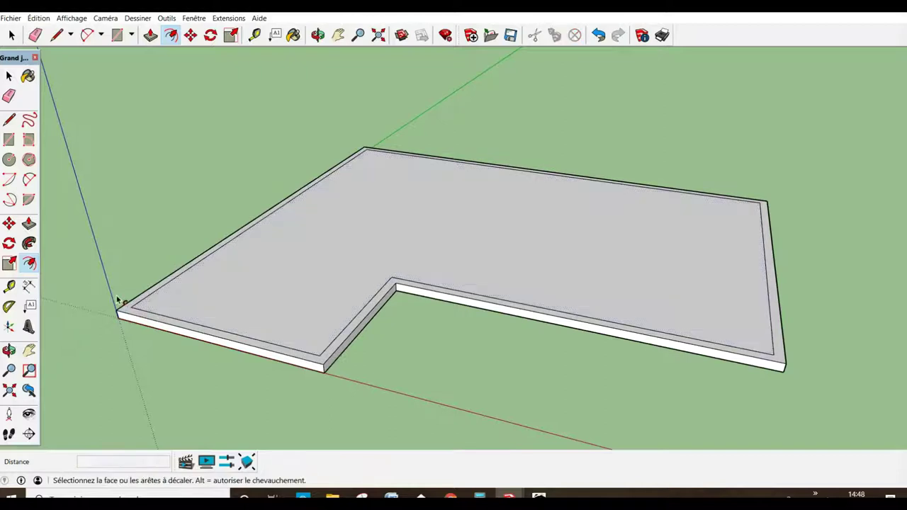
# Add two Tape Measure guides from the slab's left edge through the notch corner
pyautogui.click(10, 287)
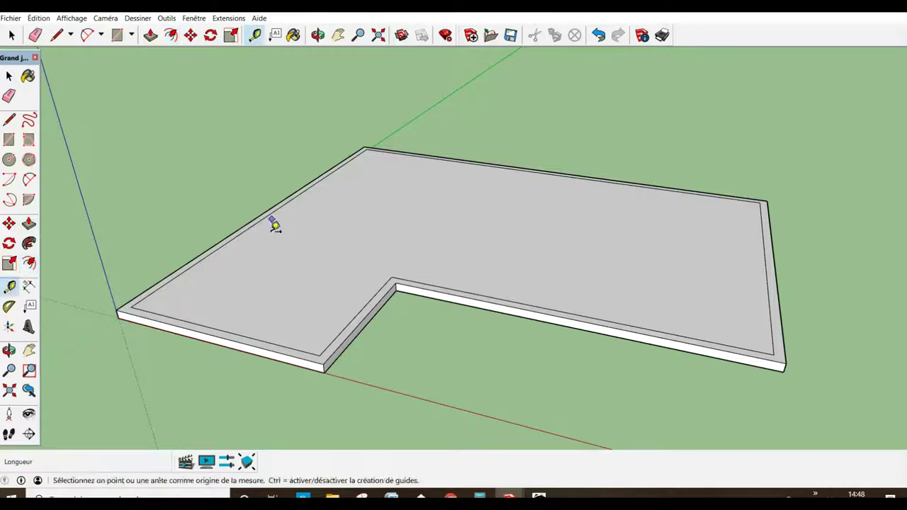
pyautogui.click(251, 224)
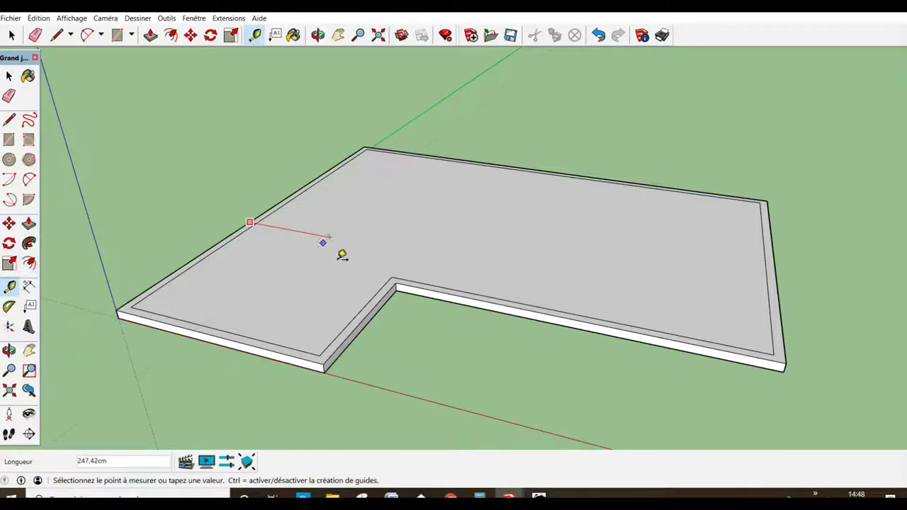
pyautogui.click(401, 291)
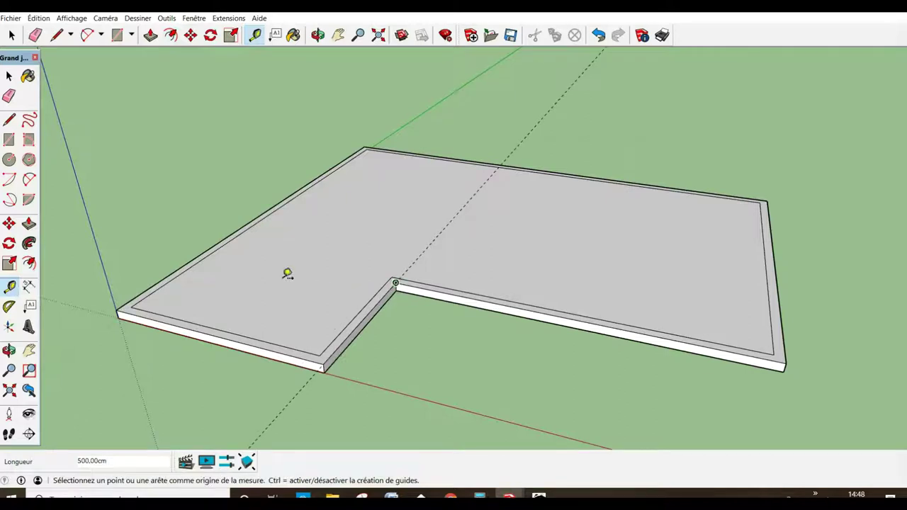
pyautogui.click(249, 225)
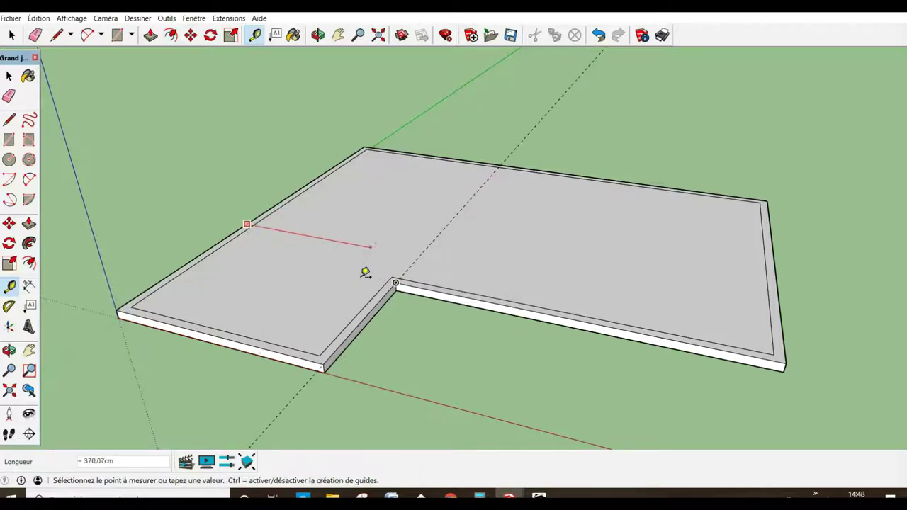
pyautogui.click(395, 287)
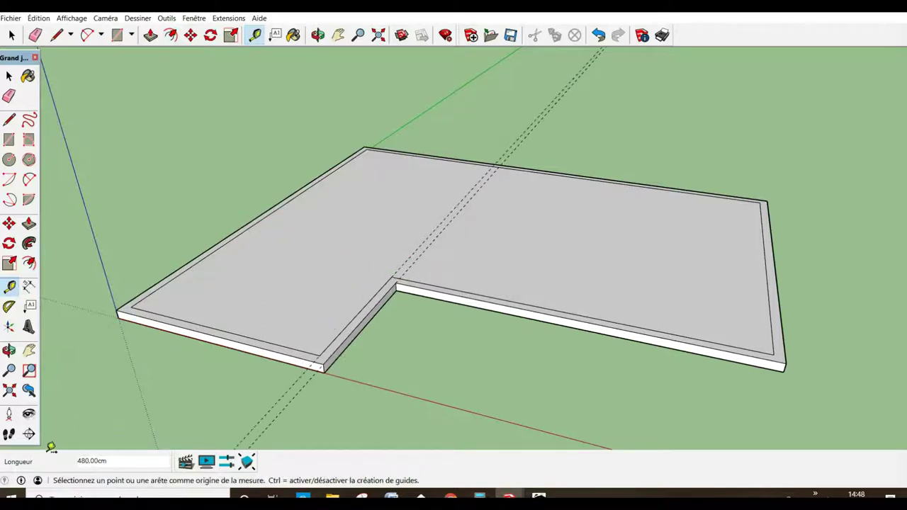
# Draw a short dividing line across the back border where the guides meet the back edge
pyautogui.click(9, 120)
pyautogui.scroll(1, 408, 289)
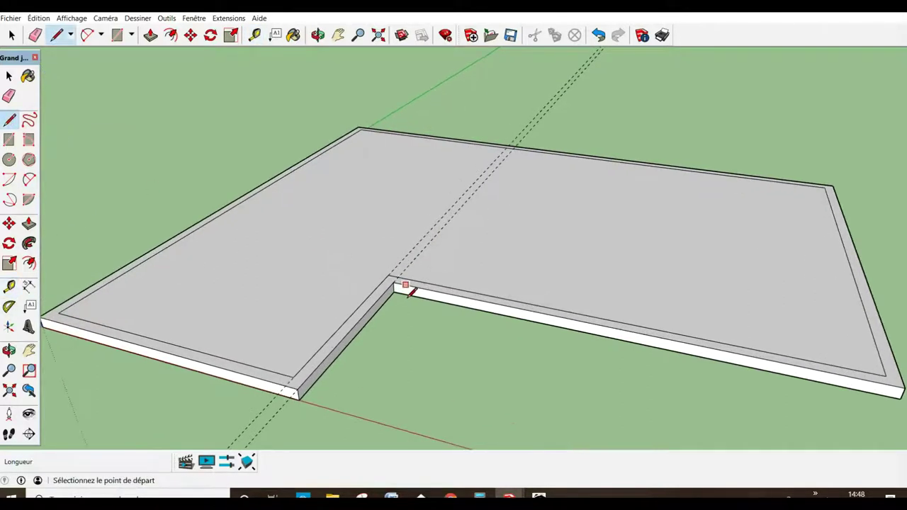
pyautogui.scroll(2, 408, 289)
pyautogui.click(384, 280)
pyautogui.press('Escape')
pyautogui.scroll(-2, 405, 338)
pyautogui.scroll(-2, 411, 336)
pyautogui.moveTo(411, 336); pyautogui.dragTo(406, 408, button='middle')
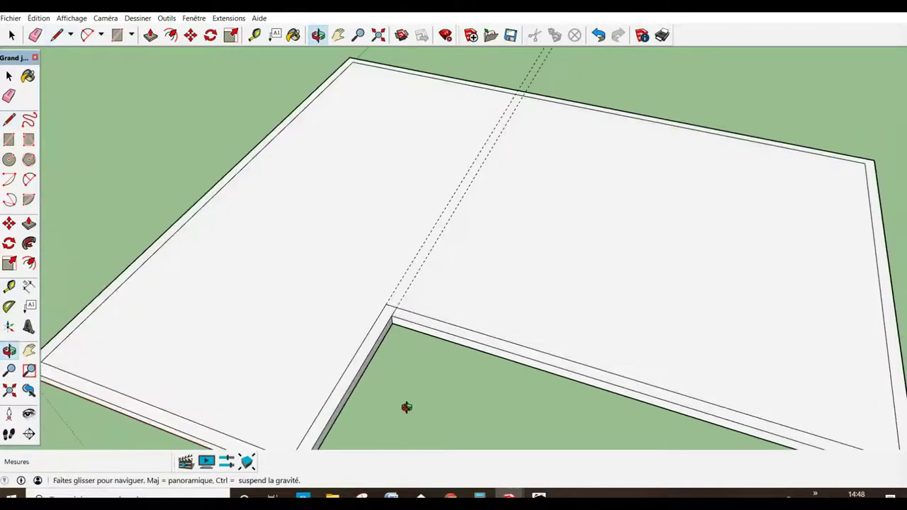
pyautogui.scroll(1, 529, 93)
pyautogui.scroll(1, 531, 92)
pyautogui.scroll(1, 525, 96)
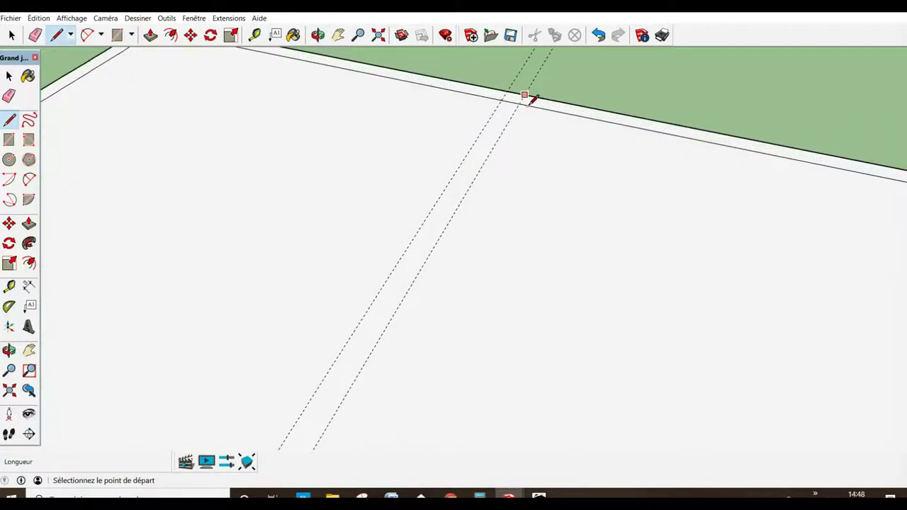
pyautogui.click(525, 97)
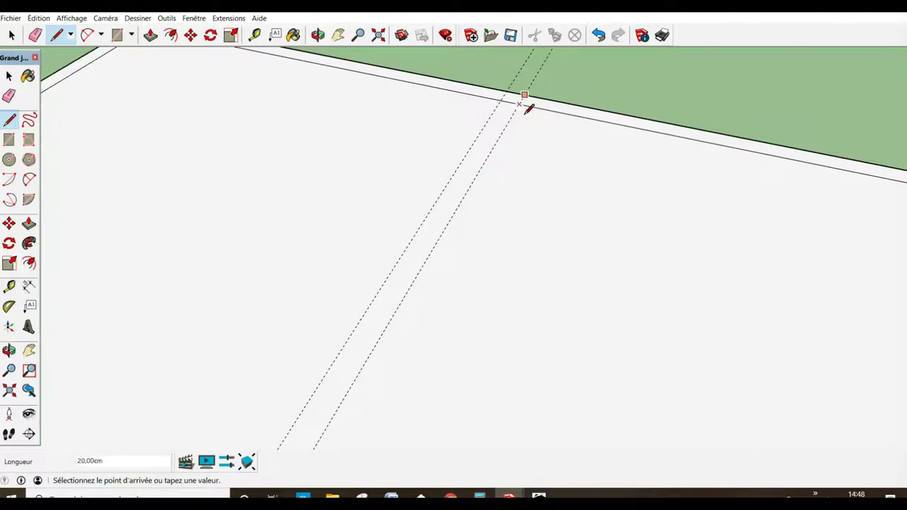
pyautogui.press('Escape')
pyautogui.scroll(-2, 526, 110)
pyautogui.scroll(-2, 525, 111)
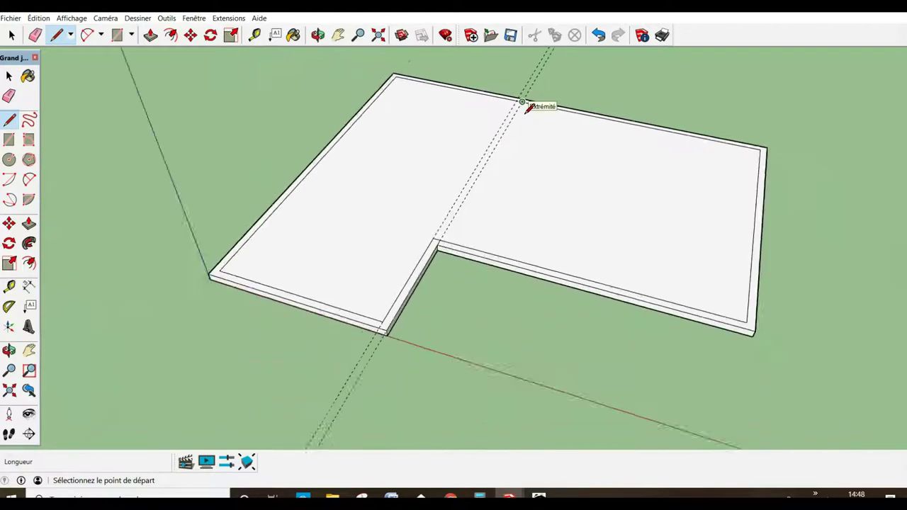
pyautogui.scroll(-1, 526, 108)
pyautogui.moveTo(513, 141)
pyautogui.mouseDown(button='middle')
pyautogui.moveTo(494, 116)
pyautogui.moveTo(494, 95)
pyautogui.mouseUp(button='middle')
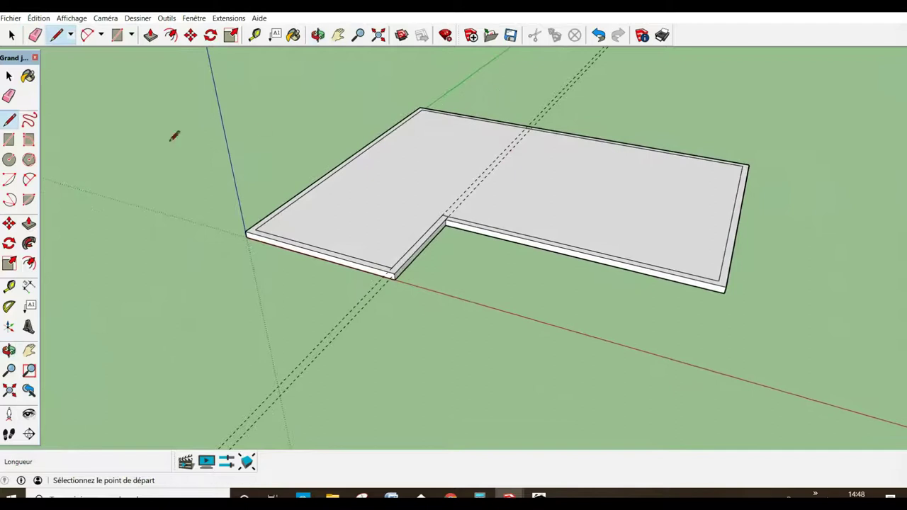
# Erase both dashed guides and recentre the slab in the view
pyautogui.click(9, 96)
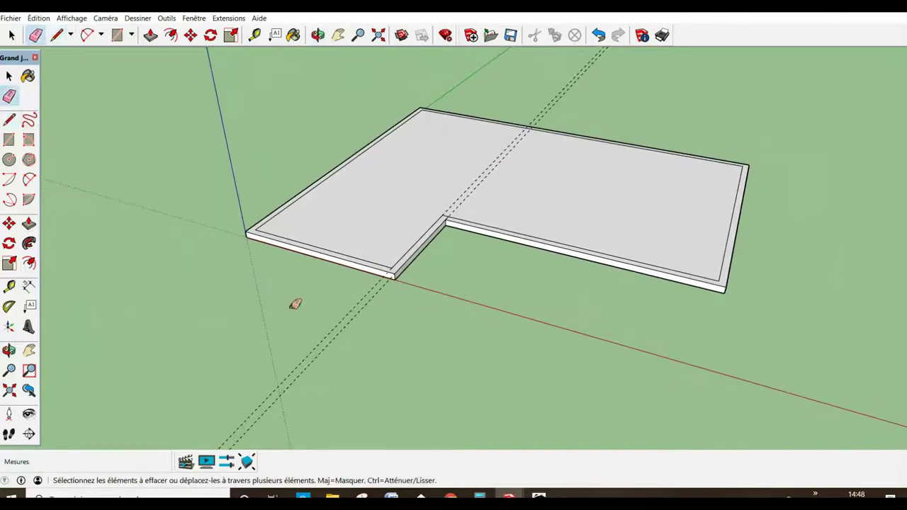
pyautogui.click(340, 322)
pyautogui.click(342, 325)
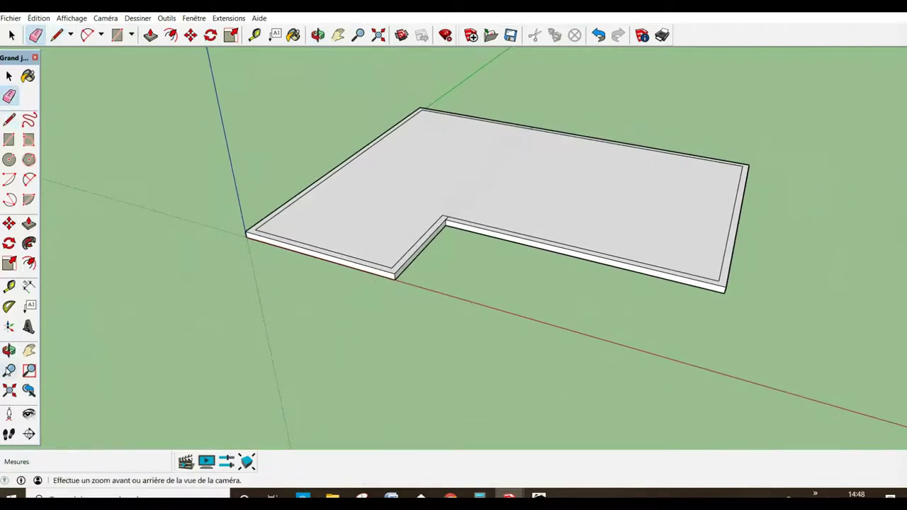
pyautogui.click(30, 351)
pyautogui.moveTo(239, 310)
pyautogui.mouseDown()
pyautogui.moveTo(178, 403)
pyautogui.moveTo(239, 367)
pyautogui.moveTo(192, 356)
pyautogui.mouseUp()
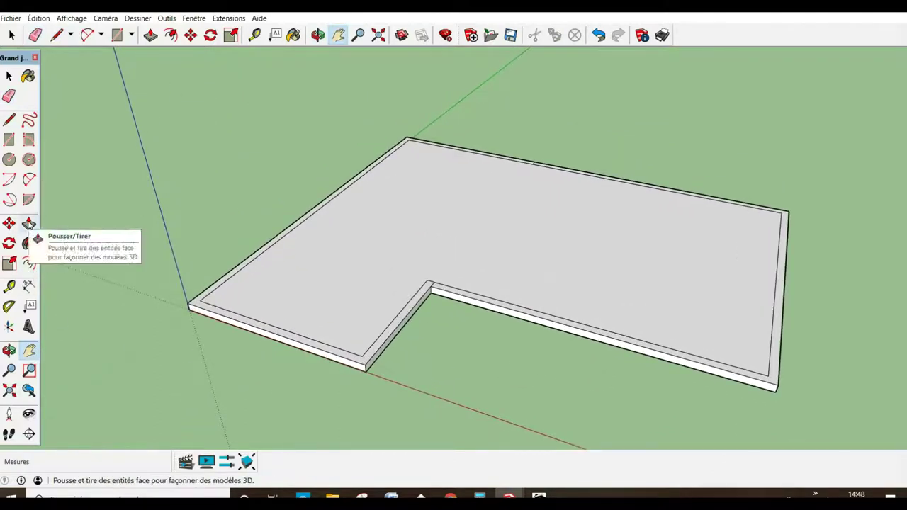
# Pull the left part of the border strip up into 40 cm walls
pyautogui.click(28, 223)
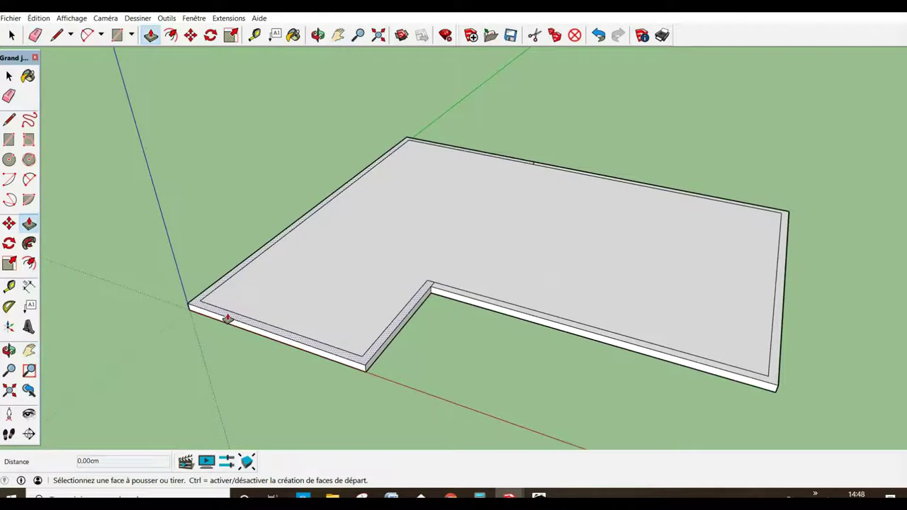
pyautogui.click(226, 317)
pyautogui.click(228, 276)
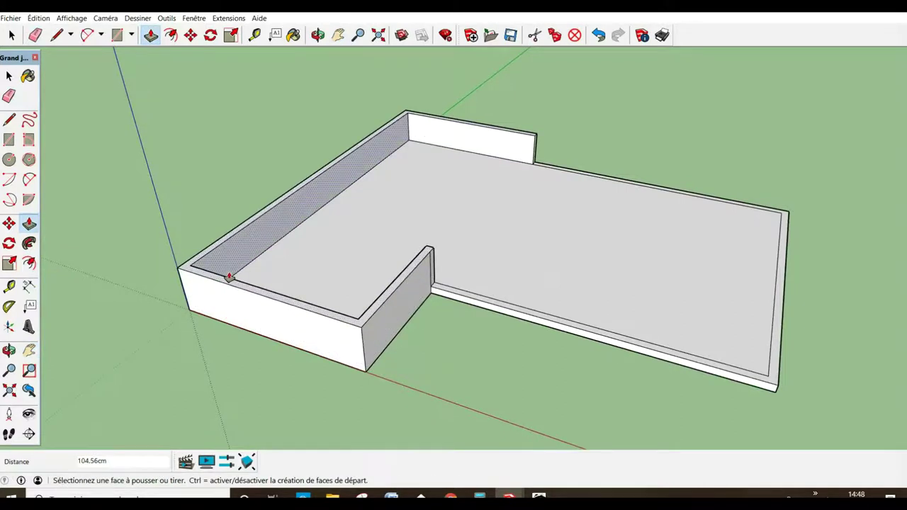
pyautogui.write('40')
pyautogui.press('Return')
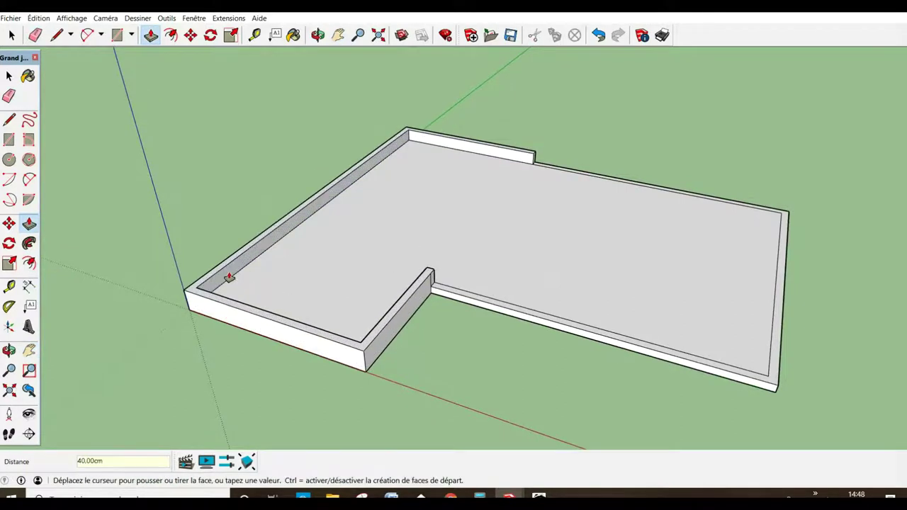
# Raise the front-right border strip into 20 cm walls
pyautogui.click(462, 295)
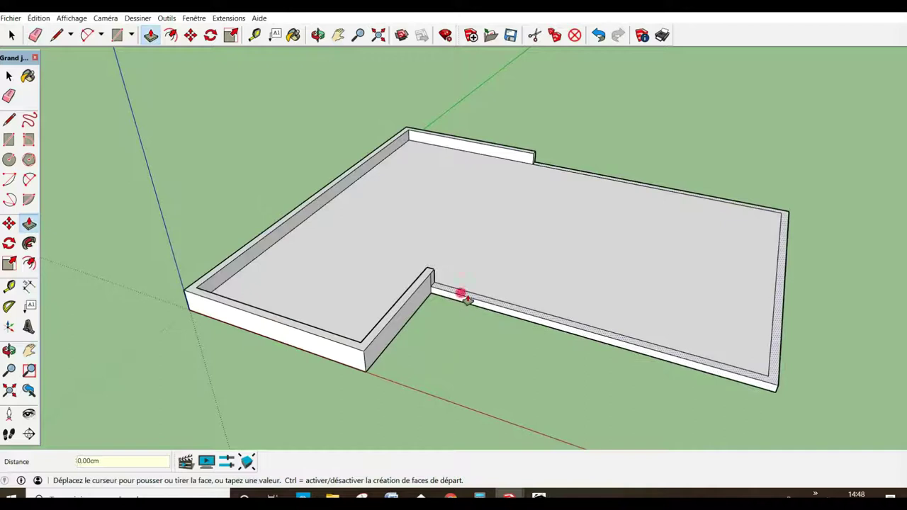
pyautogui.click(465, 282)
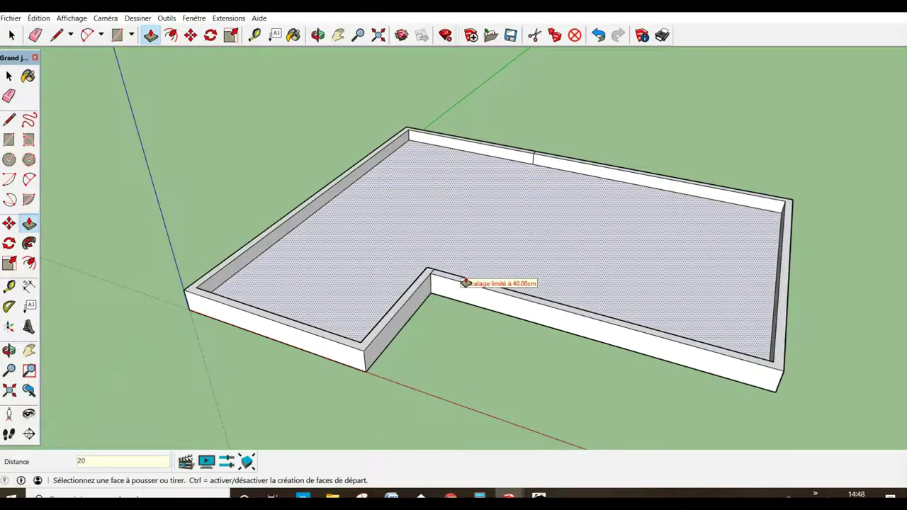
pyautogui.press('Return')
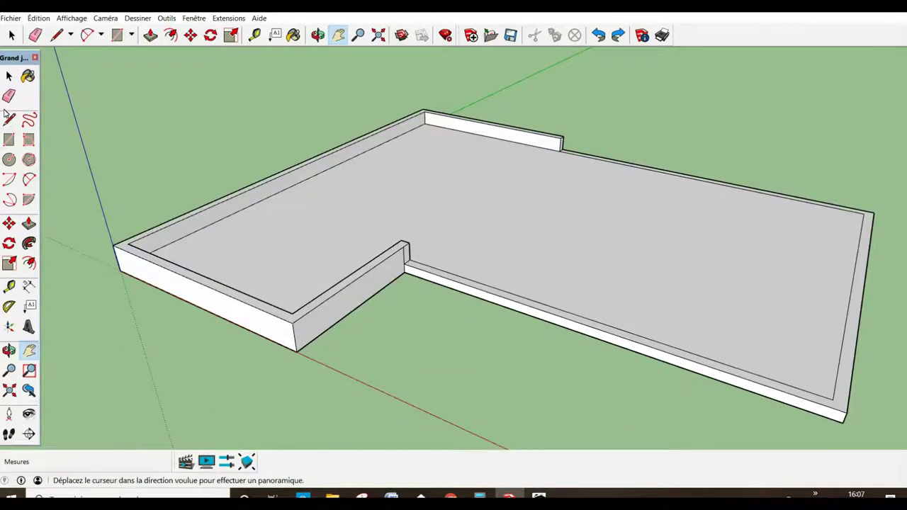
# Draw a line from the back wall's end corner to the notch wall's corner
pyautogui.click(57, 35)
pyautogui.scroll(3, 578, 160)
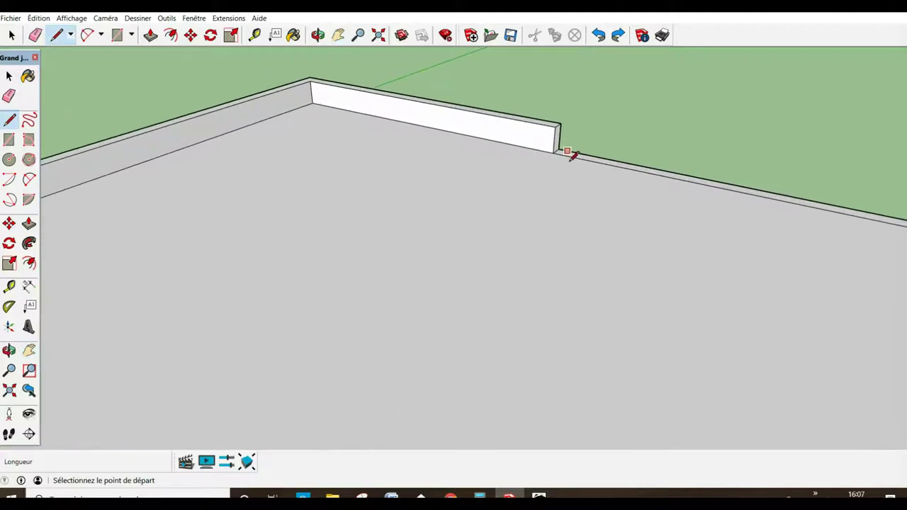
pyautogui.click(560, 150)
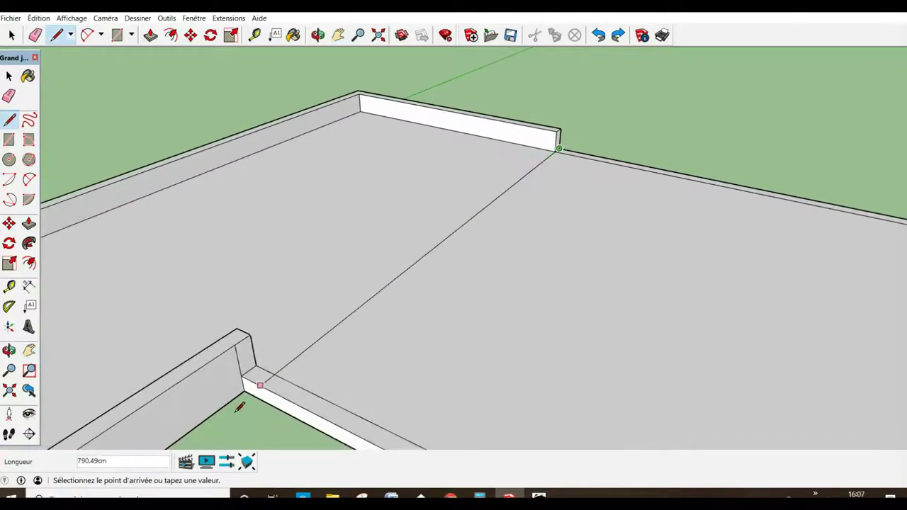
pyautogui.click(240, 375)
pyautogui.scroll(-1, 244, 381)
pyautogui.scroll(-3, 244, 381)
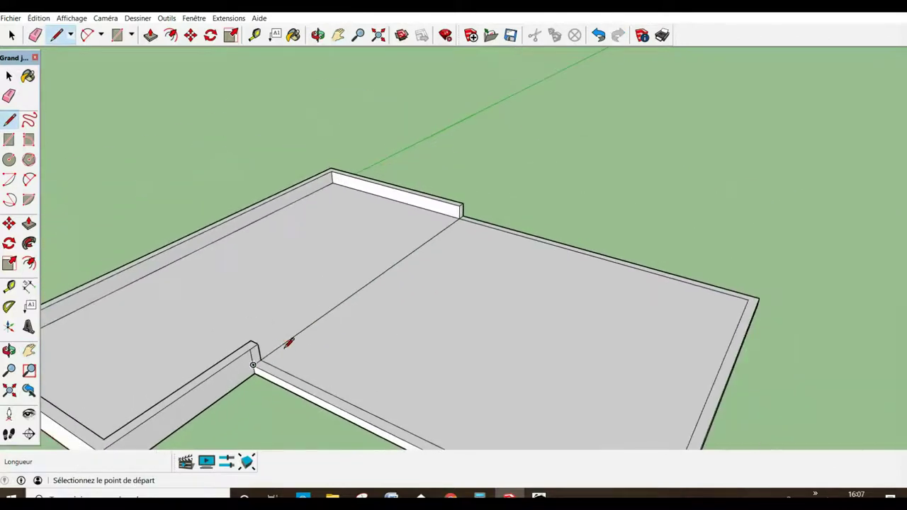
pyautogui.scroll(-1, 288, 340)
pyautogui.moveTo(379, 361)
pyautogui.mouseDown(button='middle')
pyautogui.moveTo(255, 286)
pyautogui.moveTo(212, 299)
pyautogui.moveTo(209, 286)
pyautogui.mouseUp(button='middle')
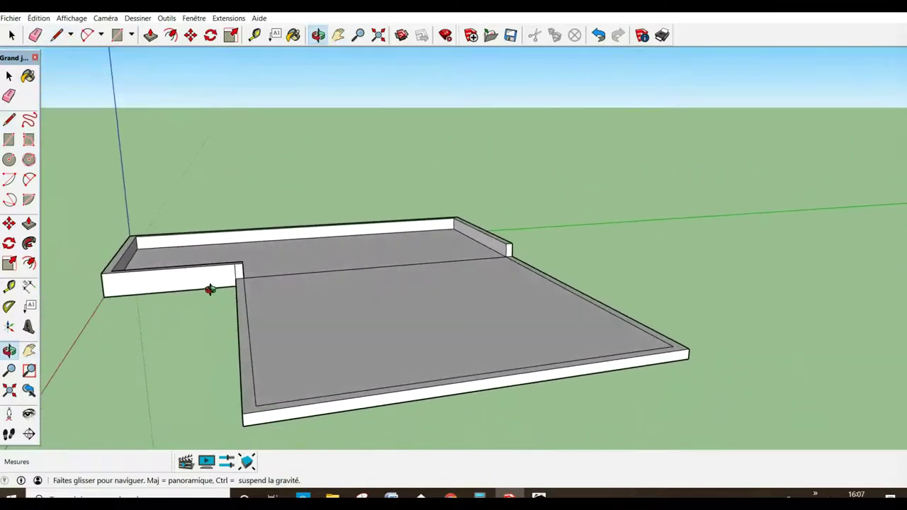
# Offset the large floor face 20 cm outward beyond its rim
pyautogui.click(29, 263)
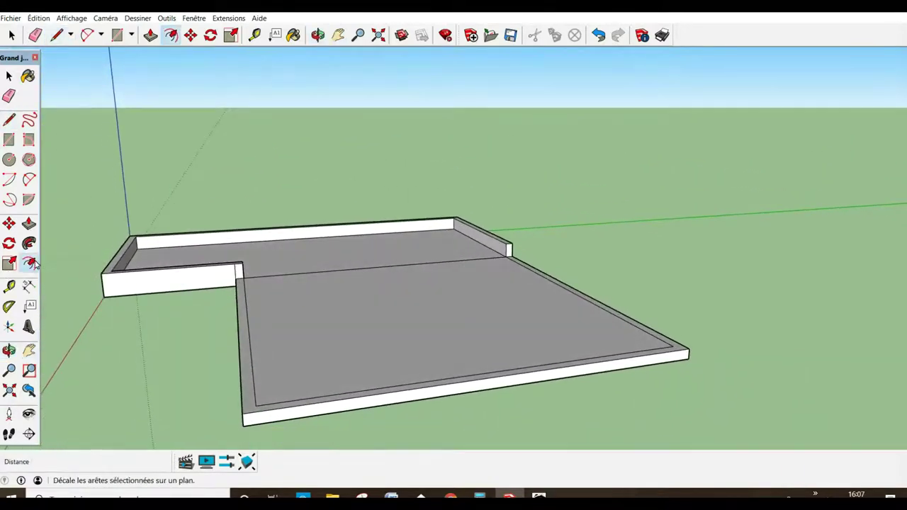
pyautogui.click(242, 374)
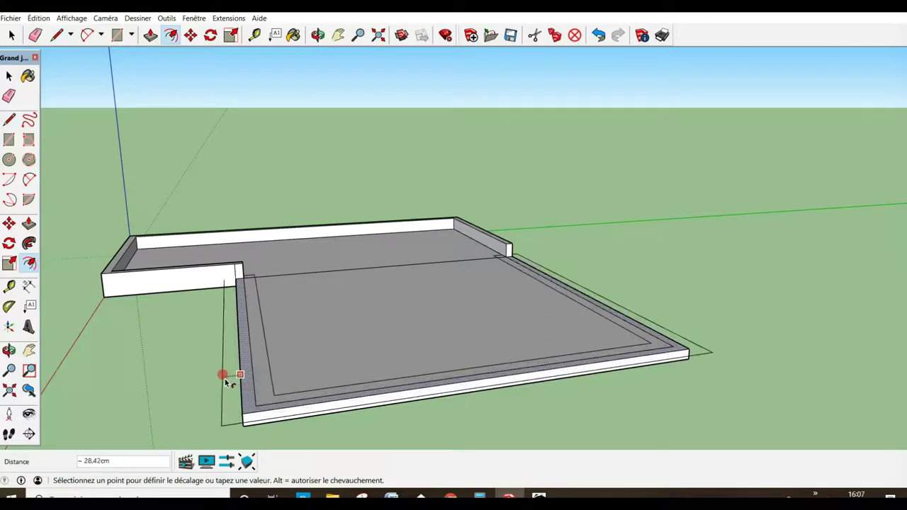
pyautogui.click(227, 382)
pyautogui.write('20')
pyautogui.press('Return')
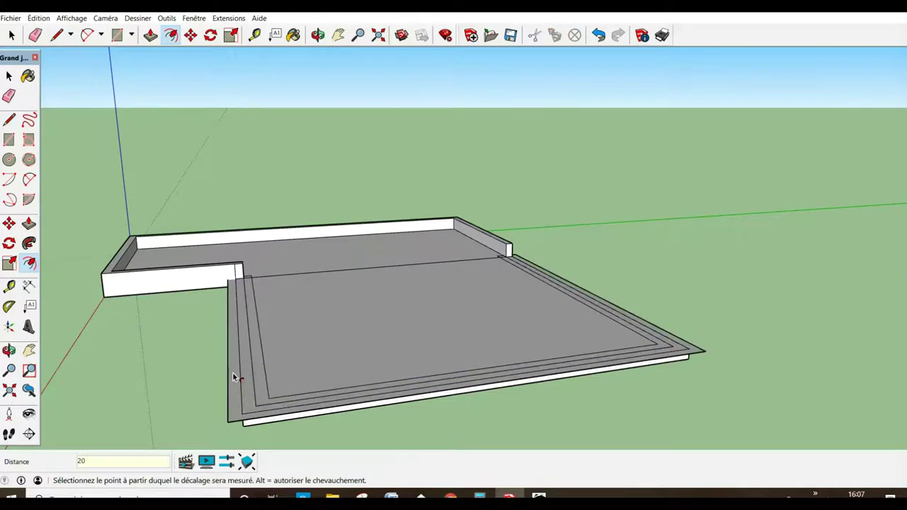
pyautogui.moveTo(73, 297)
pyautogui.mouseDown(button='middle')
pyautogui.moveTo(241, 360)
pyautogui.moveTo(223, 344)
pyautogui.moveTo(307, 341)
pyautogui.mouseUp(button='middle')
# Draw an edge between the front and back wall corners to close the narrow wing
pyautogui.click(9, 119)
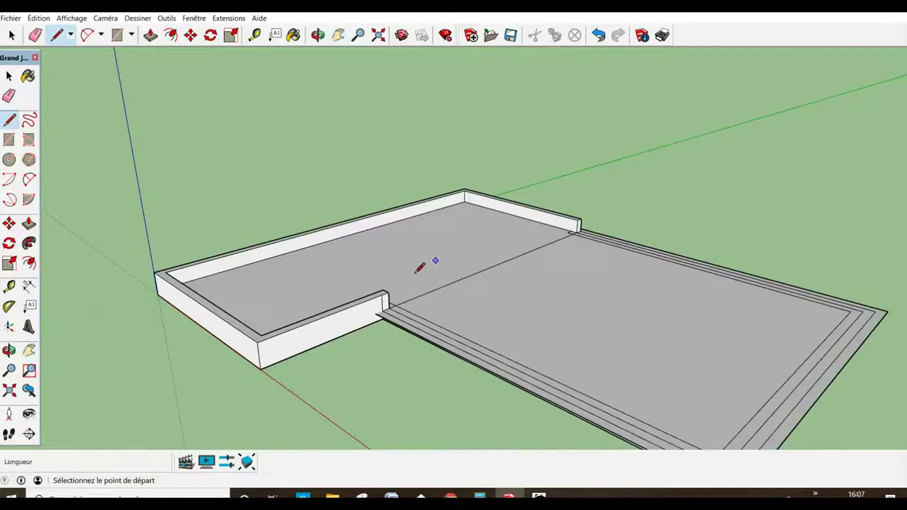
pyautogui.click(389, 292)
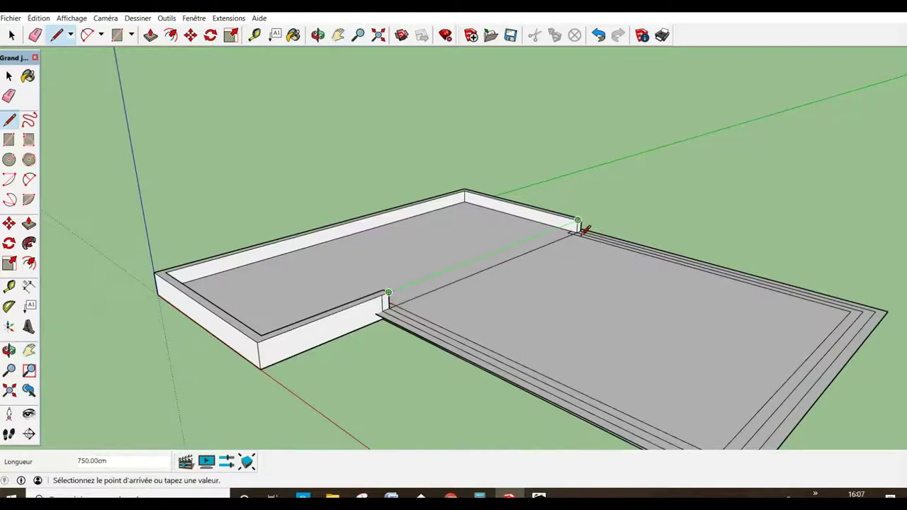
pyautogui.click(577, 220)
pyautogui.moveTo(425, 314)
pyautogui.mouseDown(button='middle')
pyautogui.moveTo(577, 344)
pyautogui.moveTo(265, 381)
pyautogui.mouseUp(button='middle')
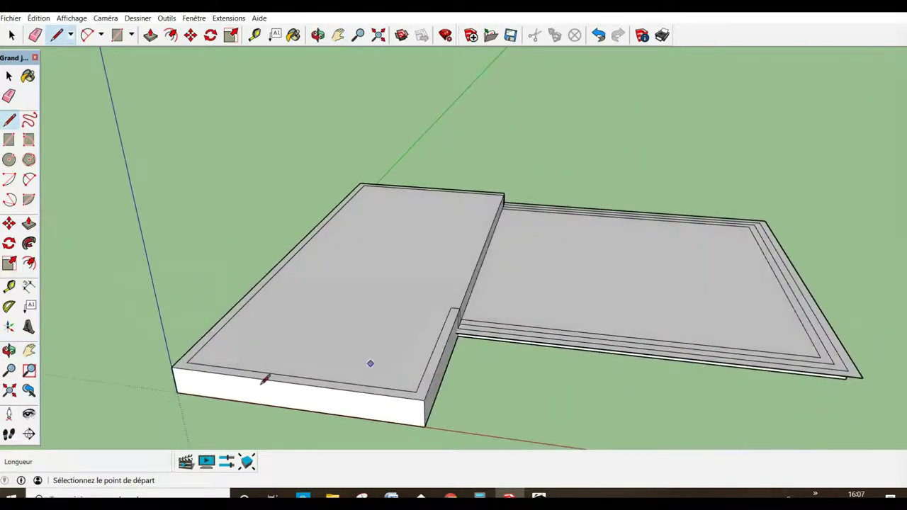
# Offset the left slab face outward, then undo the oversized result
pyautogui.click(28, 263)
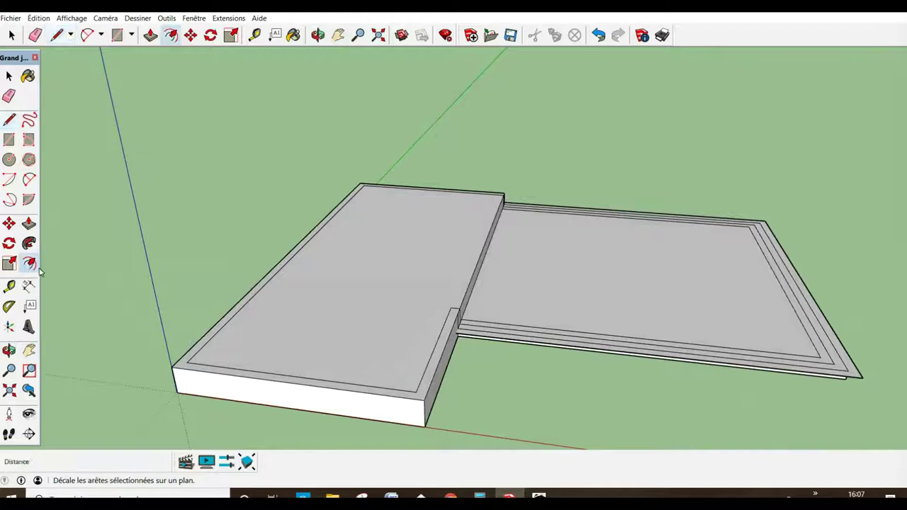
pyautogui.click(435, 383)
pyautogui.click(448, 389)
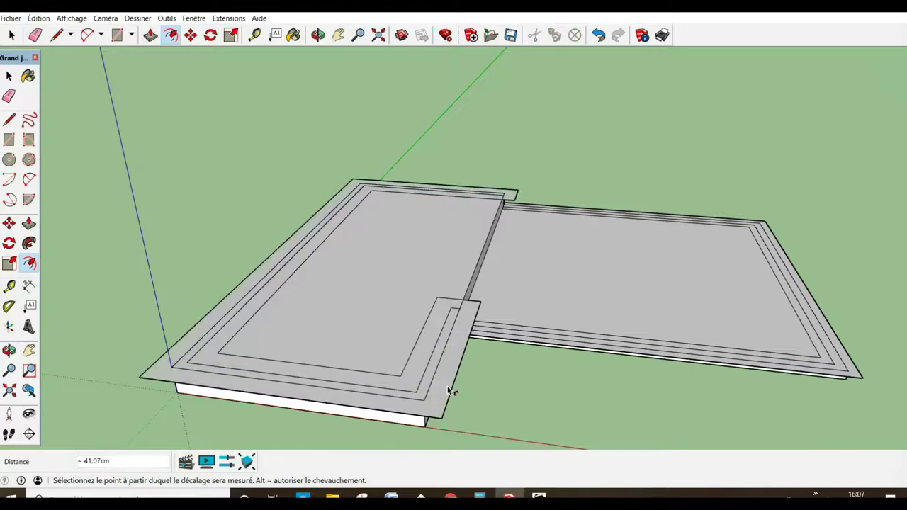
pyautogui.hotkey('ctrl', 'z')
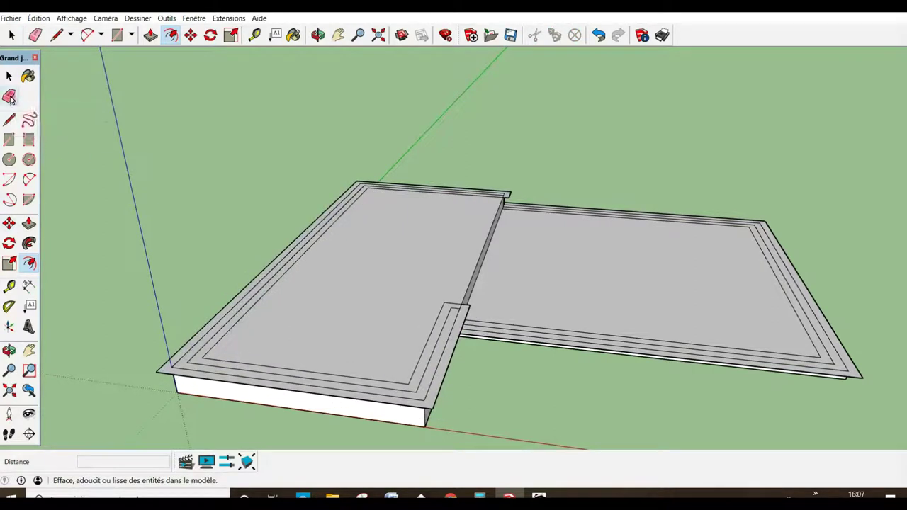
# Erase the inner offset edges along the left slab, the front notch and the right slab
pyautogui.click(10, 97)
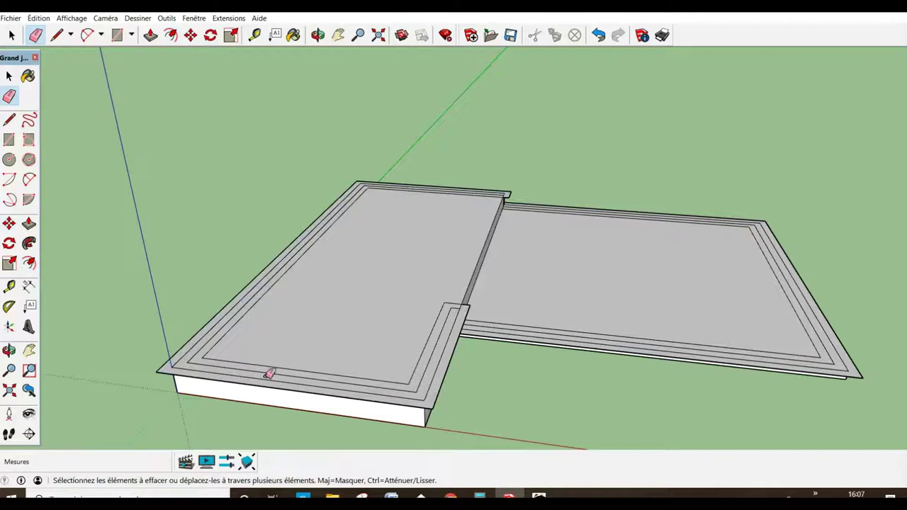
pyautogui.moveTo(270, 374); pyautogui.dragTo(262, 370)
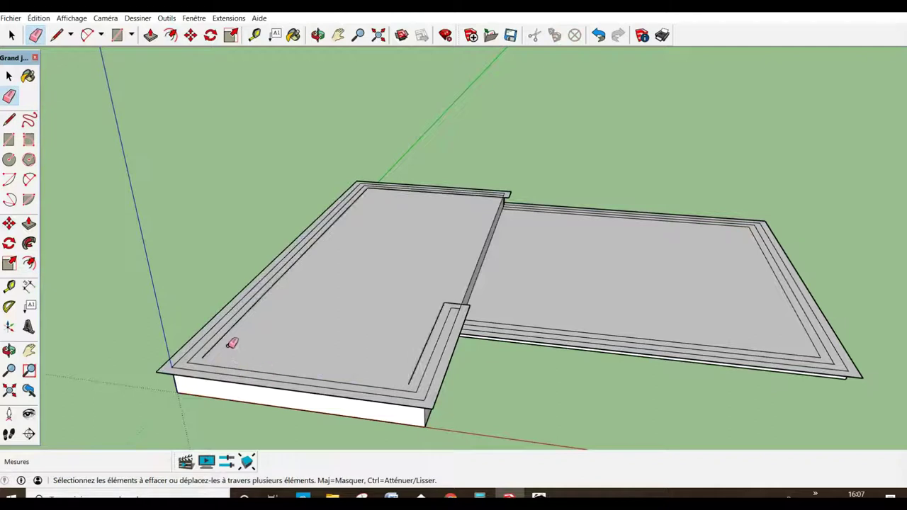
pyautogui.moveTo(436, 334); pyautogui.dragTo(460, 311)
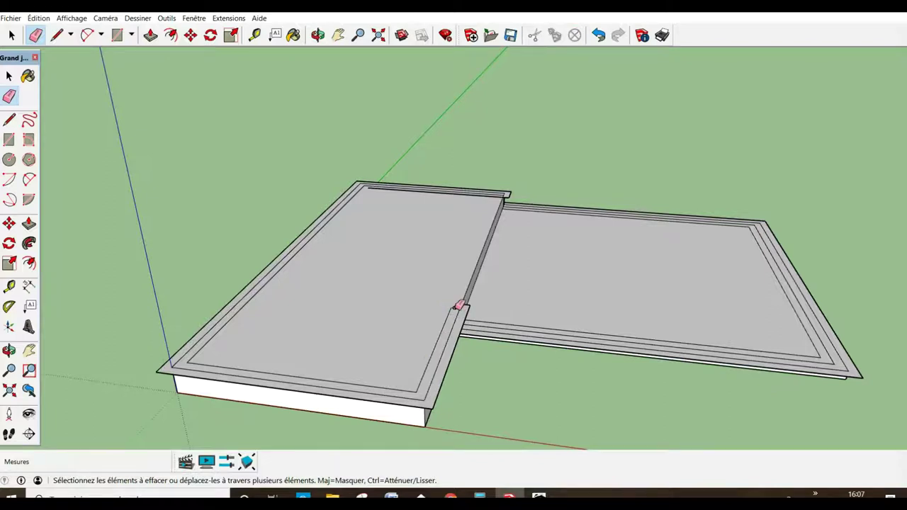
pyautogui.moveTo(461, 309); pyautogui.dragTo(497, 175, button='middle')
pyautogui.moveTo(495, 169); pyautogui.dragTo(497, 177)
pyautogui.click(530, 358)
pyautogui.moveTo(803, 389); pyautogui.dragTo(797, 380)
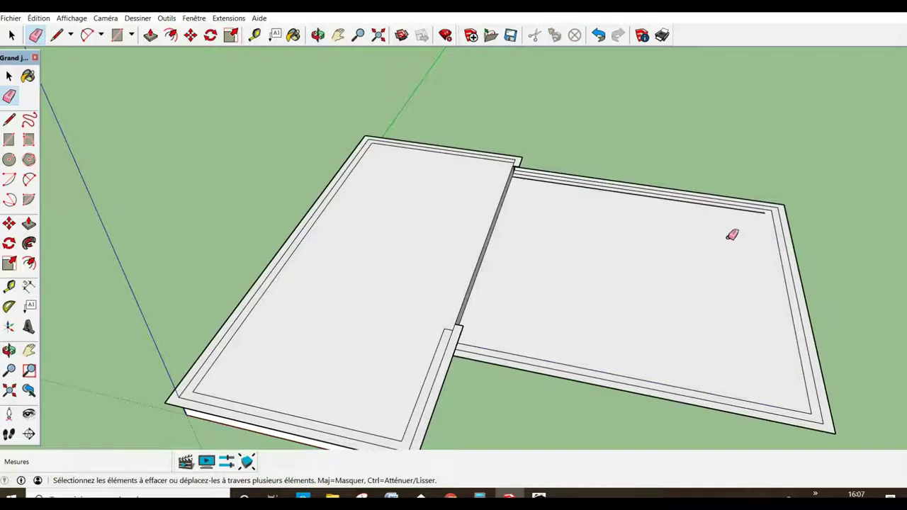
pyautogui.click(724, 208)
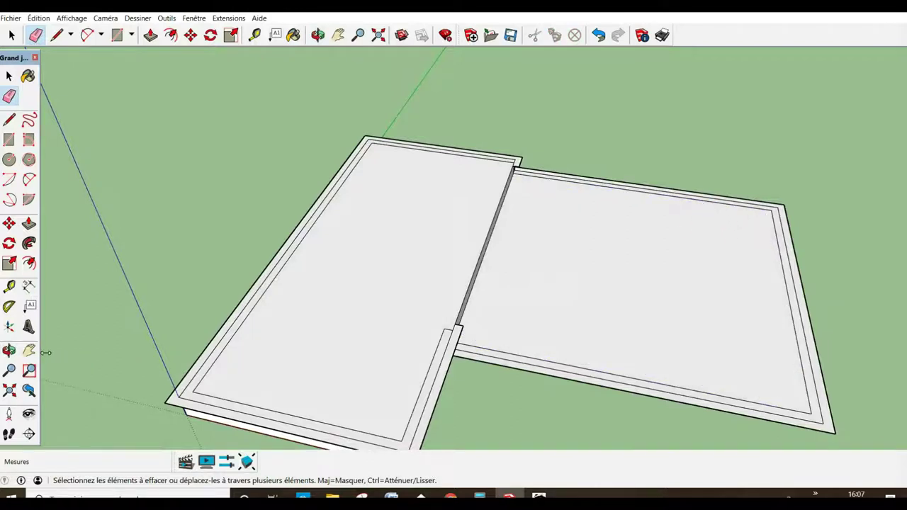
pyautogui.moveTo(192, 378)
pyautogui.mouseDown(button='middle')
pyautogui.moveTo(353, 340)
pyautogui.moveTo(323, 313)
pyautogui.mouseUp(button='middle')
# Draw a short 20 cm edge out from the front slab corner along the overhang
pyautogui.click(12, 35)
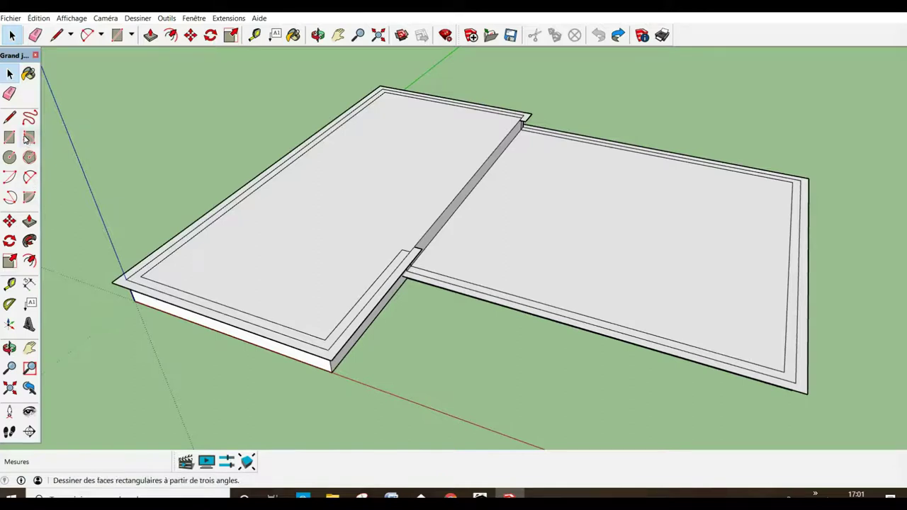
pyautogui.click(11, 117)
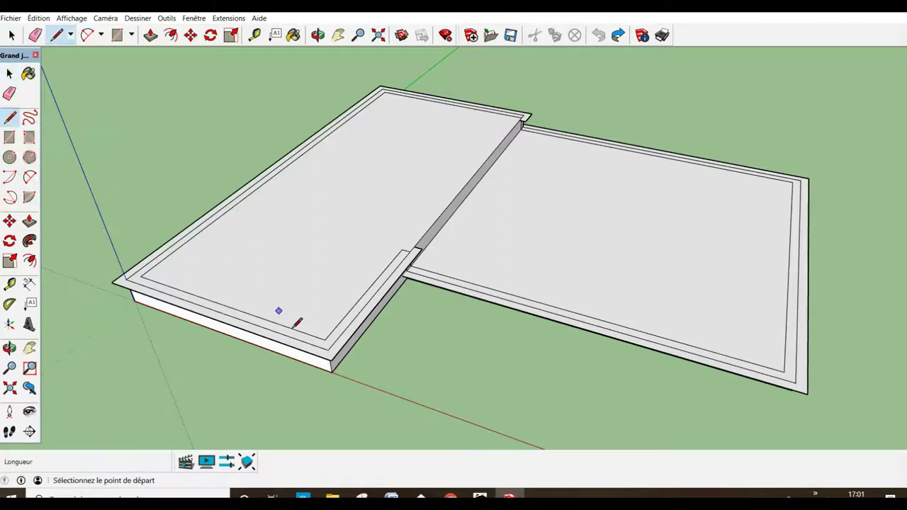
pyautogui.scroll(2, 314, 334)
pyautogui.scroll(3, 326, 354)
pyautogui.click(341, 356)
pyautogui.click(335, 381)
pyautogui.scroll(-2, 336, 381)
pyautogui.scroll(-3, 336, 381)
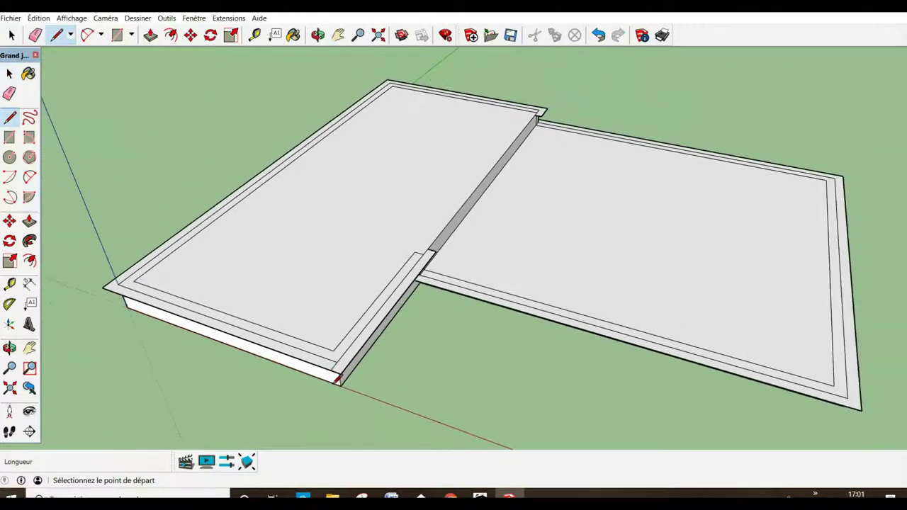
pyautogui.scroll(3, 550, 96)
pyautogui.scroll(2, 549, 98)
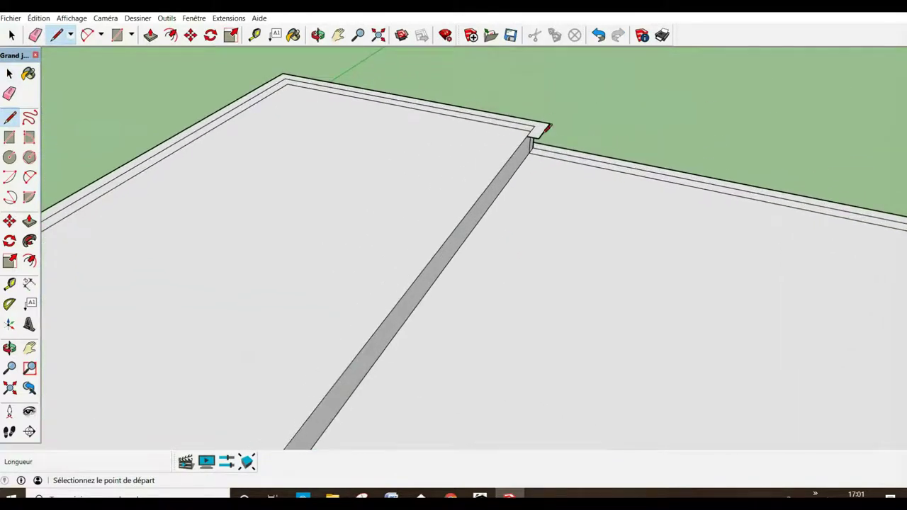
# Draw a 20 cm edge from the slab's top corner
pyautogui.click(535, 127)
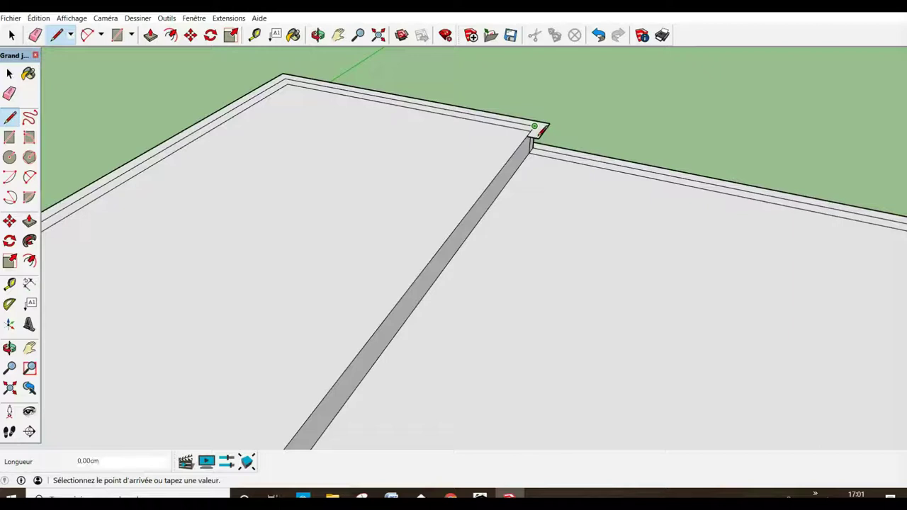
pyautogui.write('20')
pyautogui.press('Return')
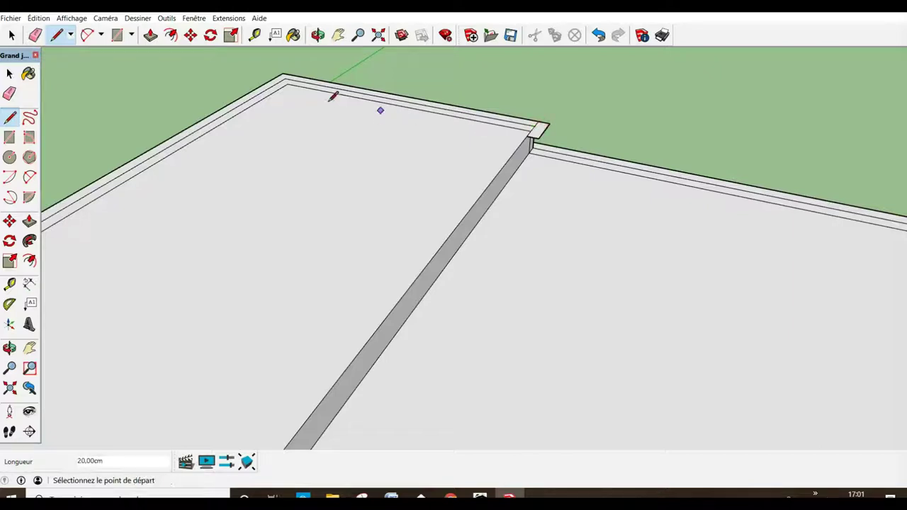
pyautogui.scroll(2, 283, 75)
# Draw a 20 cm edge out from the left slab corner
pyautogui.click(285, 81)
pyautogui.press('Escape')
pyautogui.scroll(-1, 368, 67)
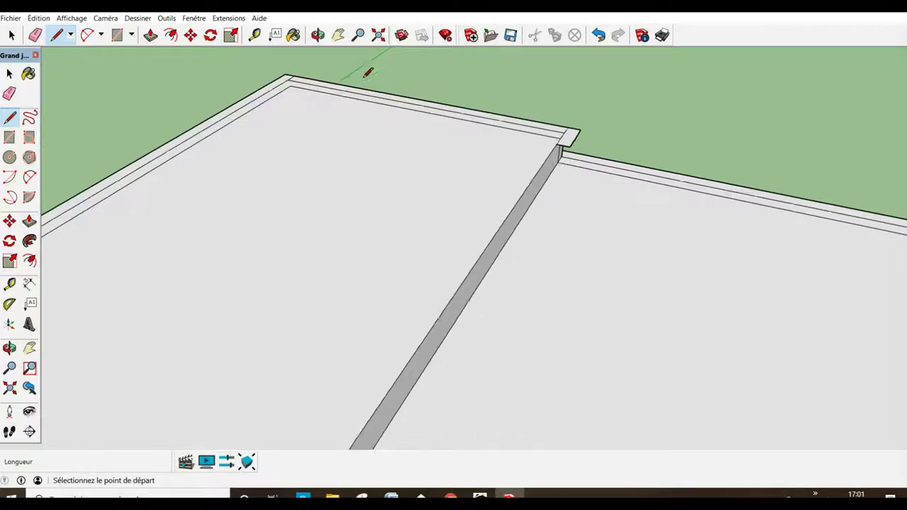
pyautogui.scroll(-1, 397, 66)
pyautogui.scroll(-1, 413, 66)
pyautogui.scroll(-1, 413, 66)
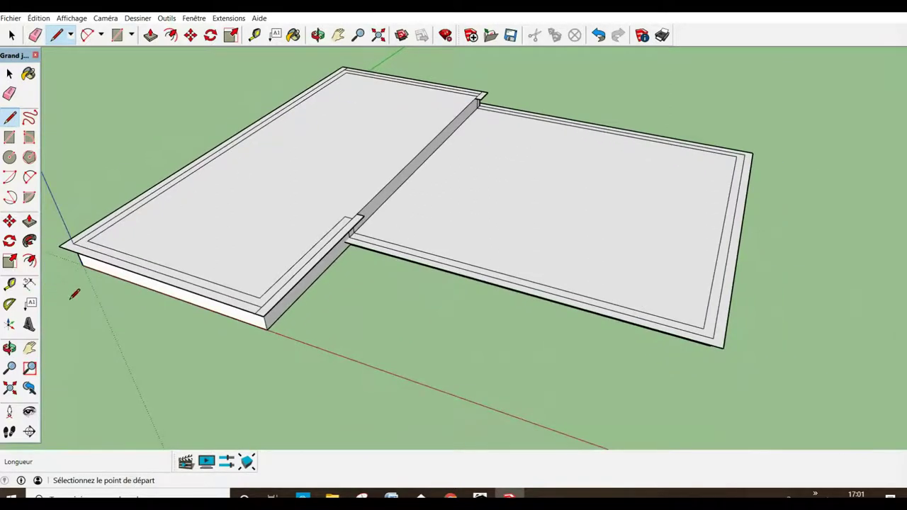
pyautogui.scroll(1, 78, 250)
pyautogui.scroll(1, 73, 253)
pyautogui.click(70, 248)
pyautogui.click(57, 254)
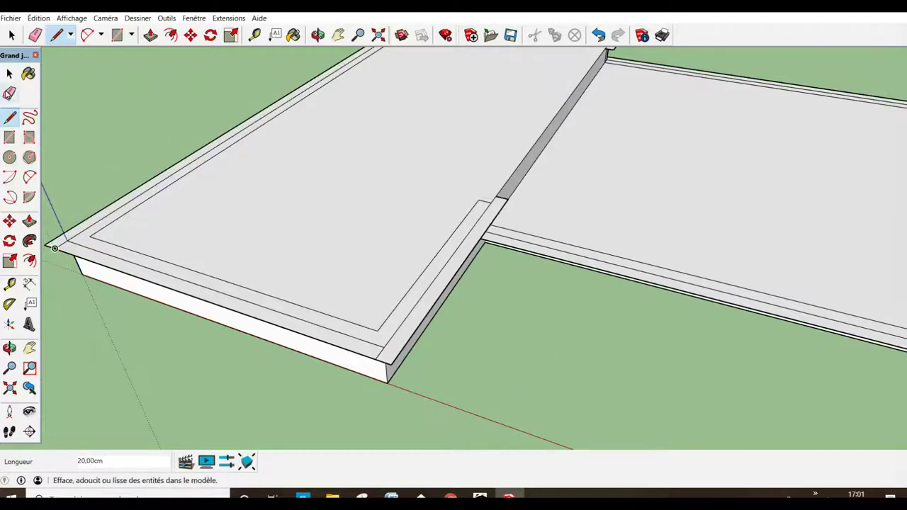
# Erase the stray edges at the top-left outer edge and the slab's lower corner
pyautogui.click(9, 93)
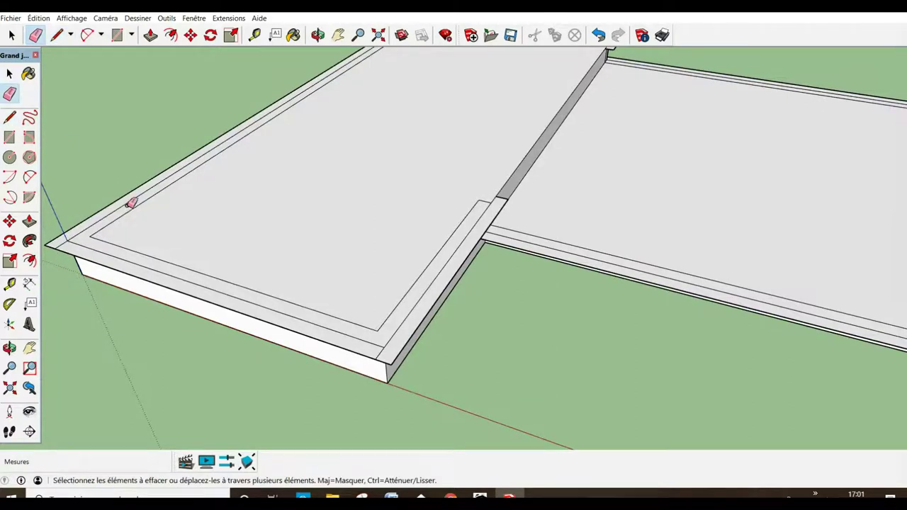
pyautogui.moveTo(131, 204); pyautogui.dragTo(79, 236)
pyautogui.click(51, 249)
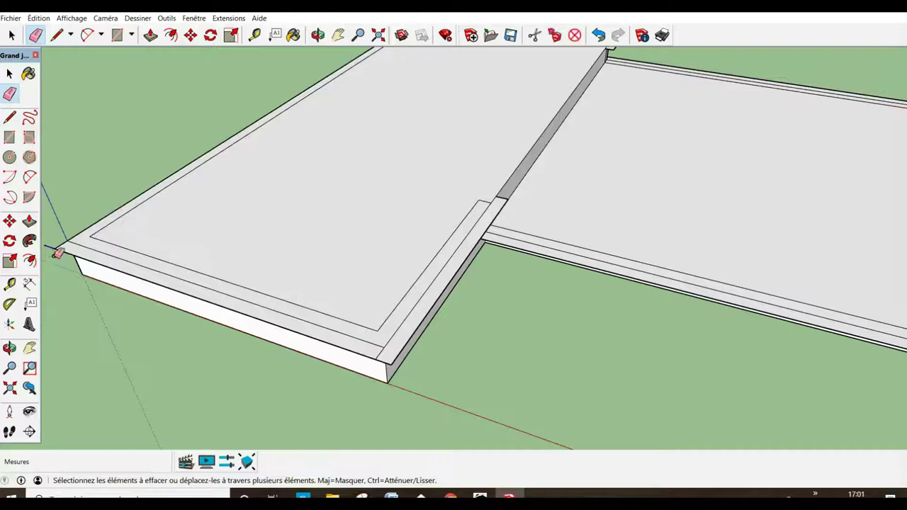
pyautogui.click(401, 369)
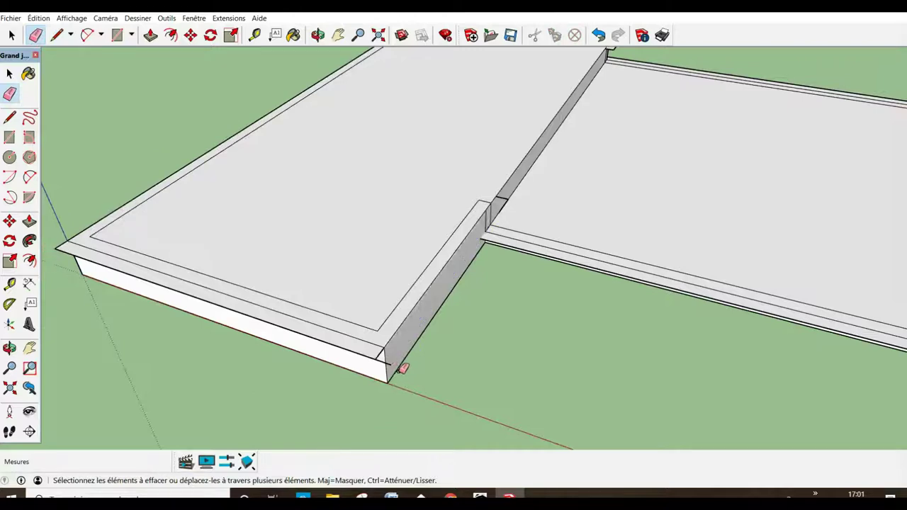
pyautogui.click(396, 371)
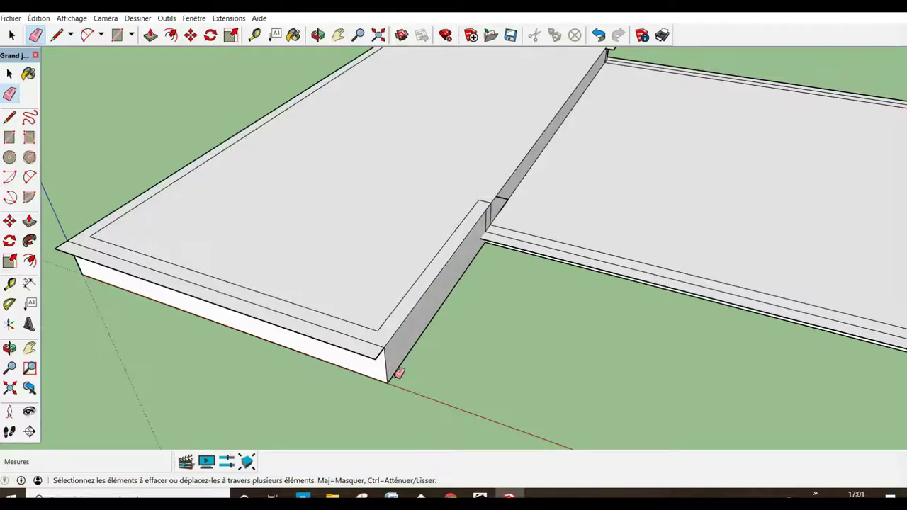
pyautogui.scroll(2, 511, 213)
pyautogui.scroll(1, 512, 213)
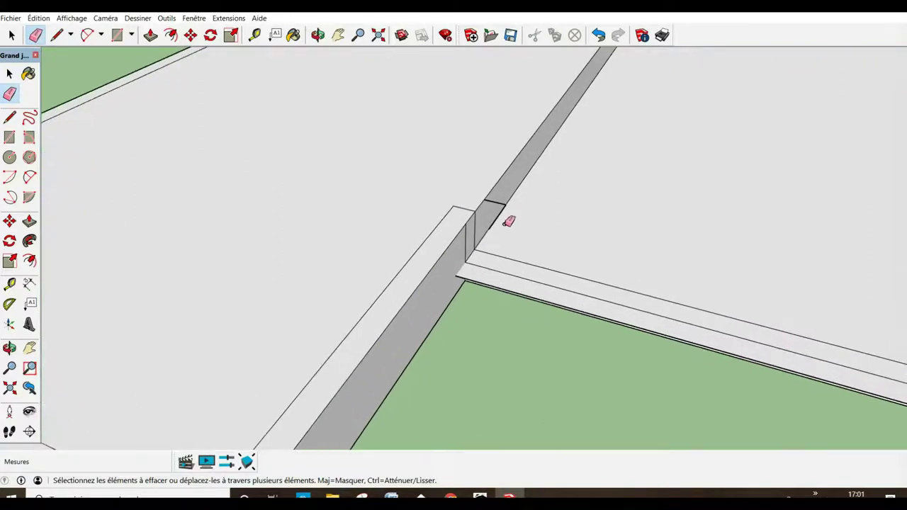
# Erase the leftover short edges at the junction of the two slab strips
pyautogui.click(506, 214)
pyautogui.moveTo(516, 214); pyautogui.dragTo(569, 245, button='middle')
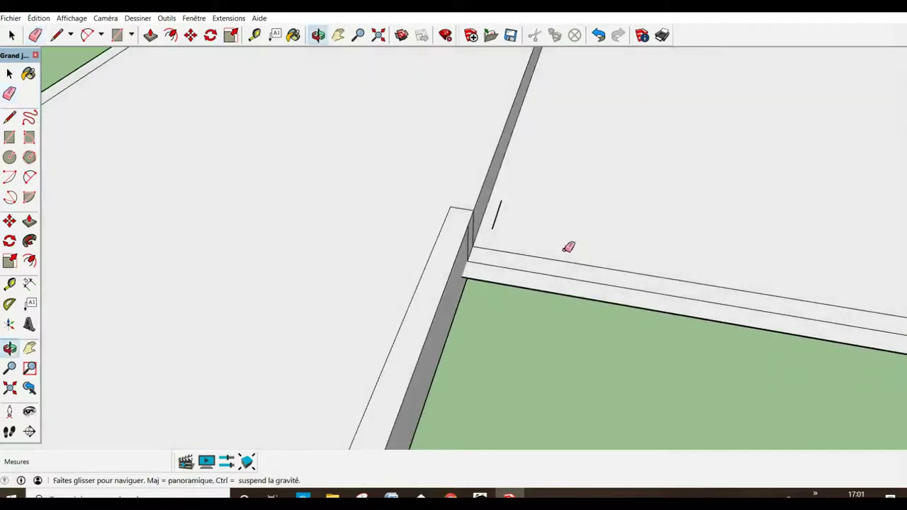
pyautogui.click(499, 227)
pyautogui.scroll(-2, 526, 314)
pyautogui.scroll(-2, 536, 333)
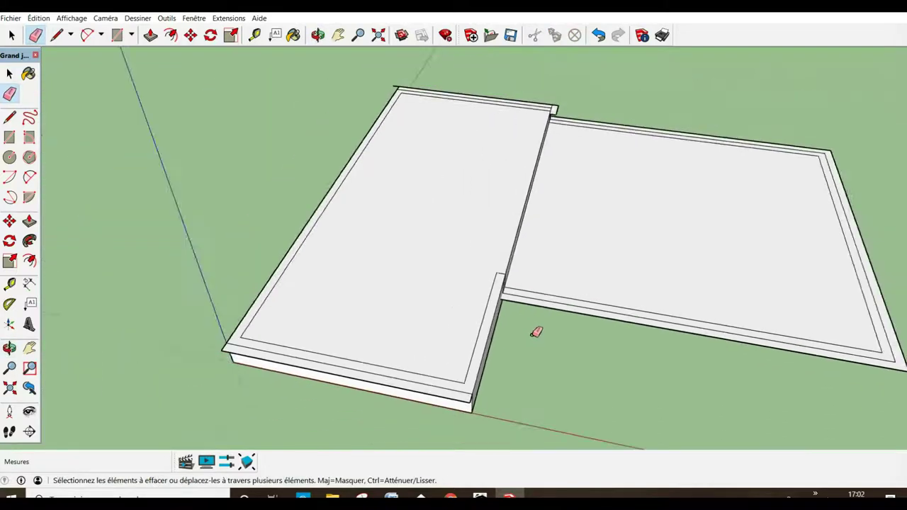
pyautogui.scroll(2, 405, 104)
pyautogui.scroll(2, 405, 103)
pyautogui.scroll(1, 415, 110)
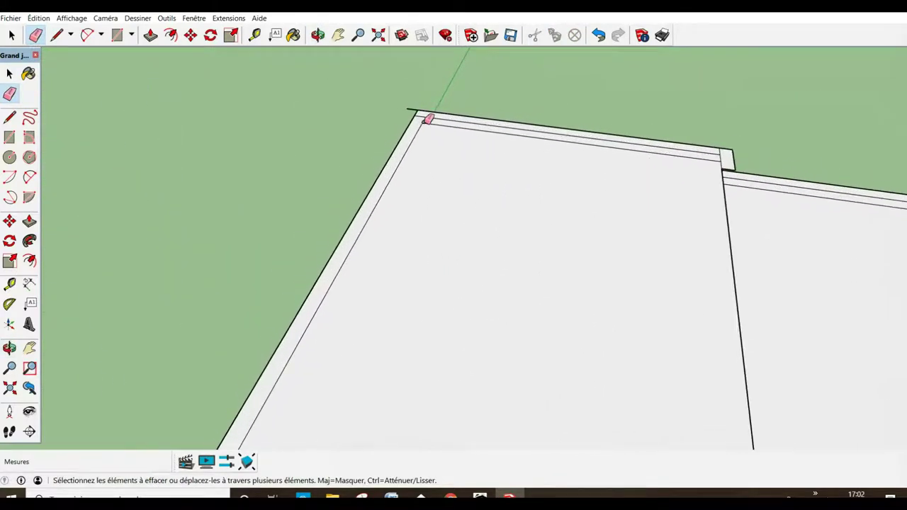
pyautogui.click(734, 158)
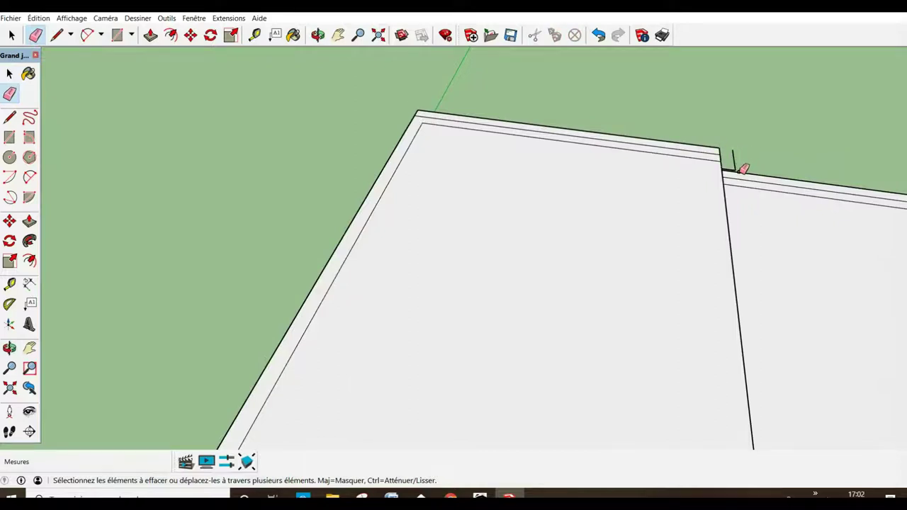
pyautogui.scroll(1, 742, 168)
pyautogui.scroll(1, 743, 167)
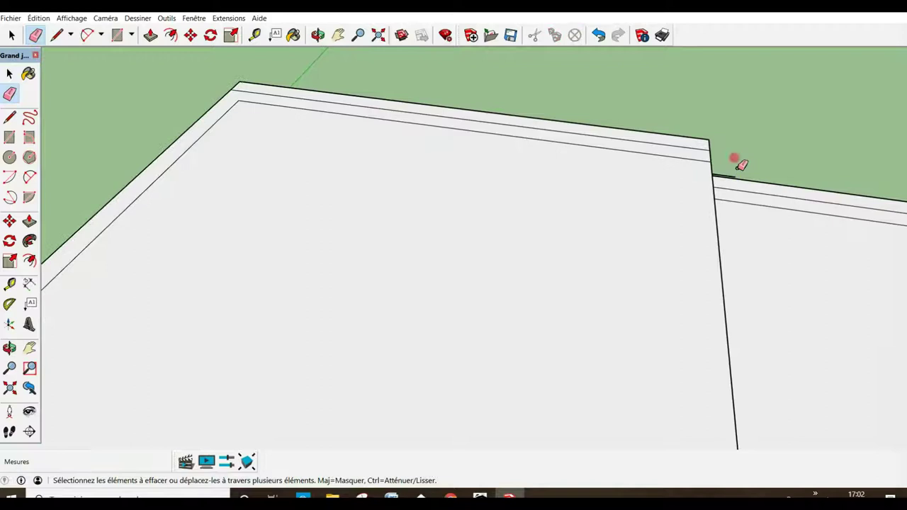
pyautogui.moveTo(737, 162); pyautogui.dragTo(741, 202, button='middle')
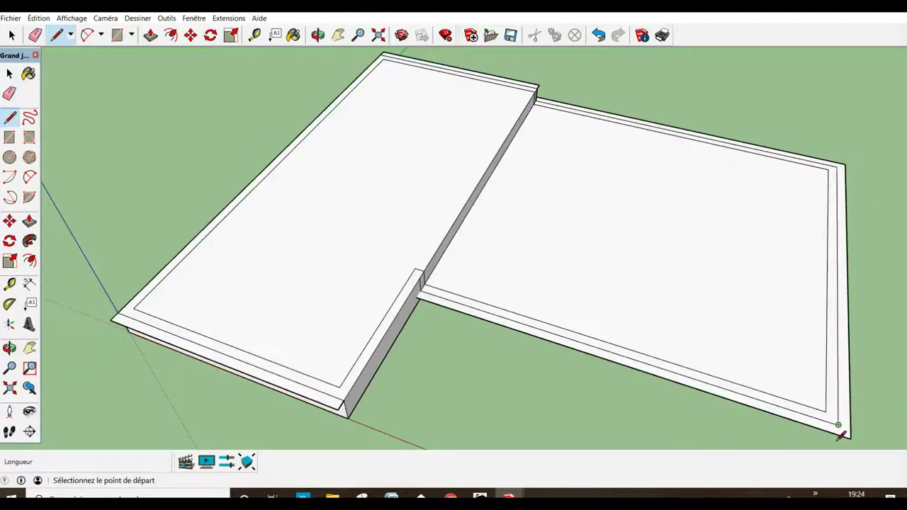
# Close the lower-right overhang corner with a short line and erase the extra right-side edge
pyautogui.click(839, 426)
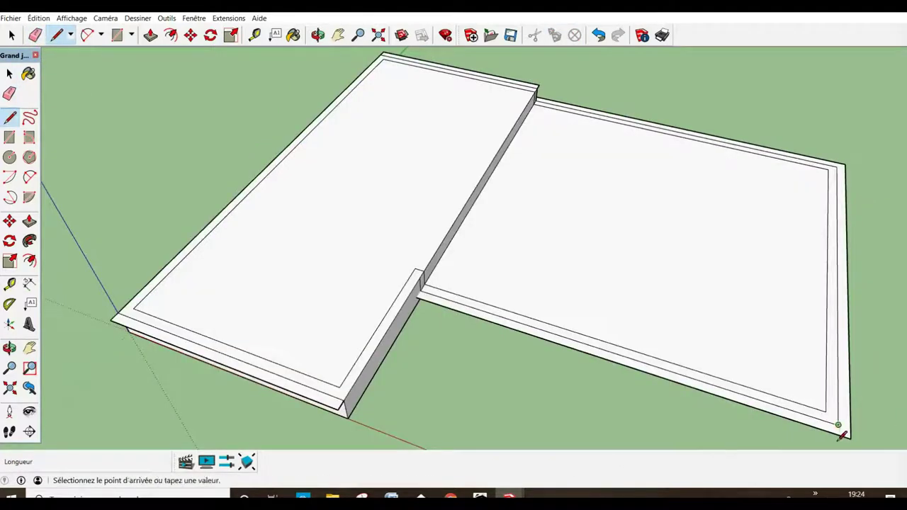
pyautogui.click(845, 437)
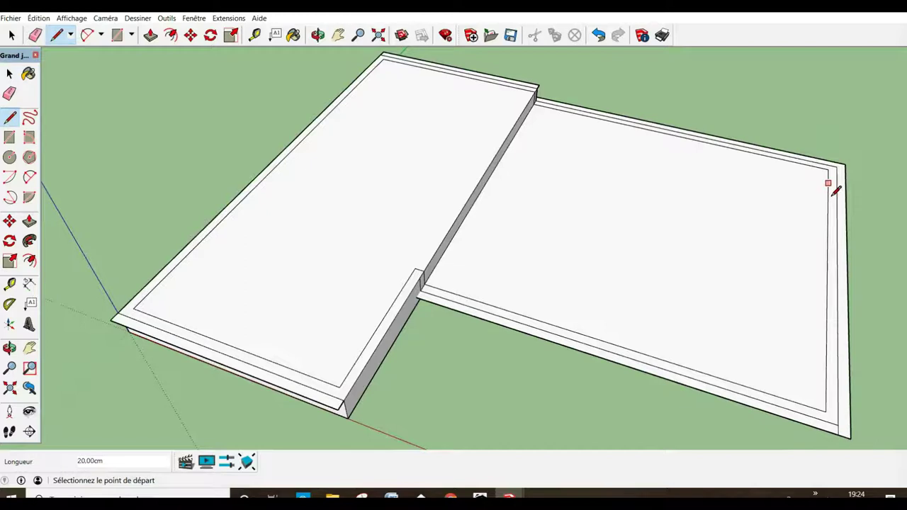
pyautogui.click(845, 165)
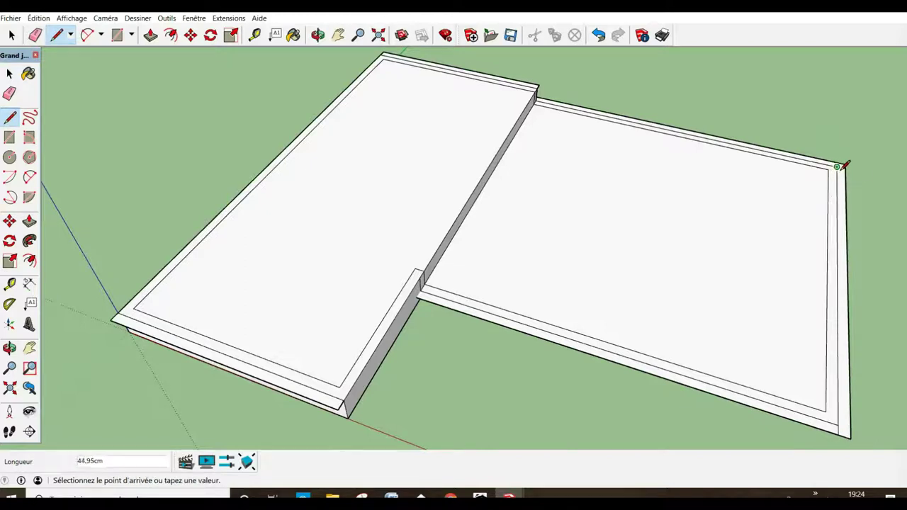
pyautogui.click(843, 172)
pyautogui.click(9, 93)
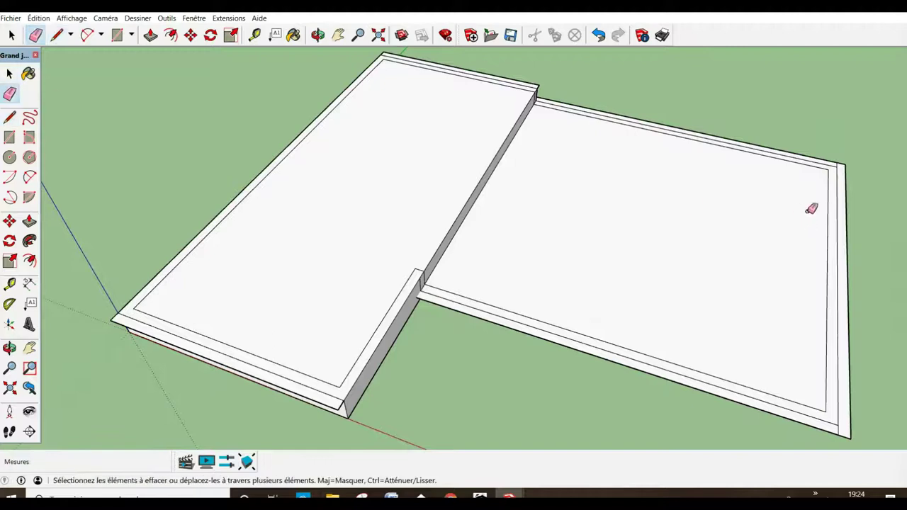
pyautogui.click(849, 174)
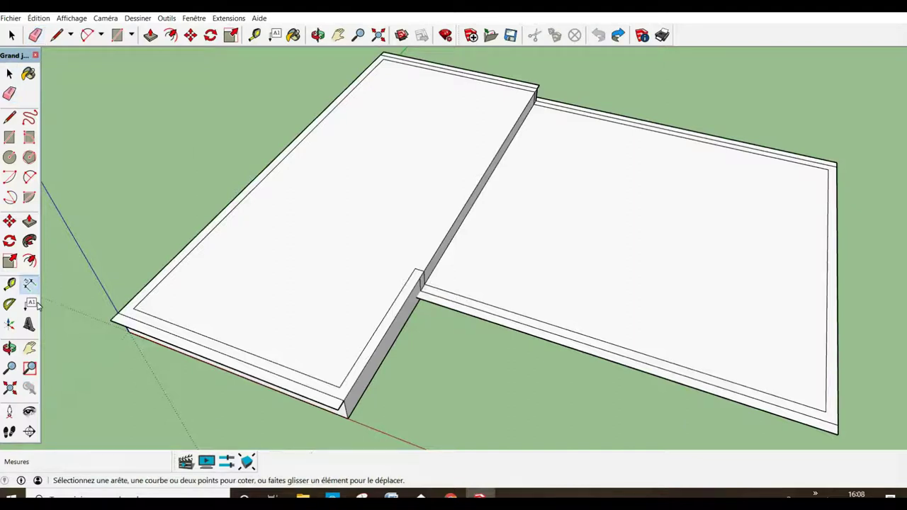
# Dimension the left slab's long side corner to corner, placing the 1140,00cm label beside it
pyautogui.click(111, 321)
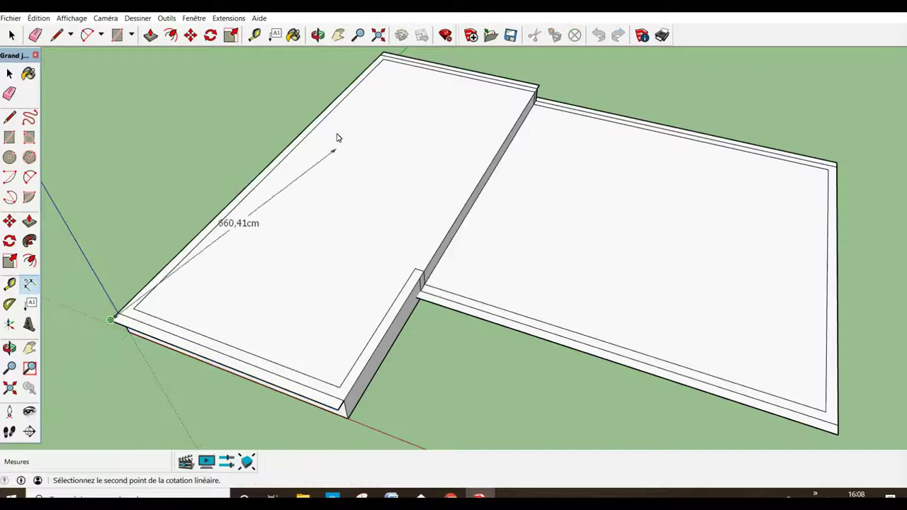
pyautogui.click(383, 53)
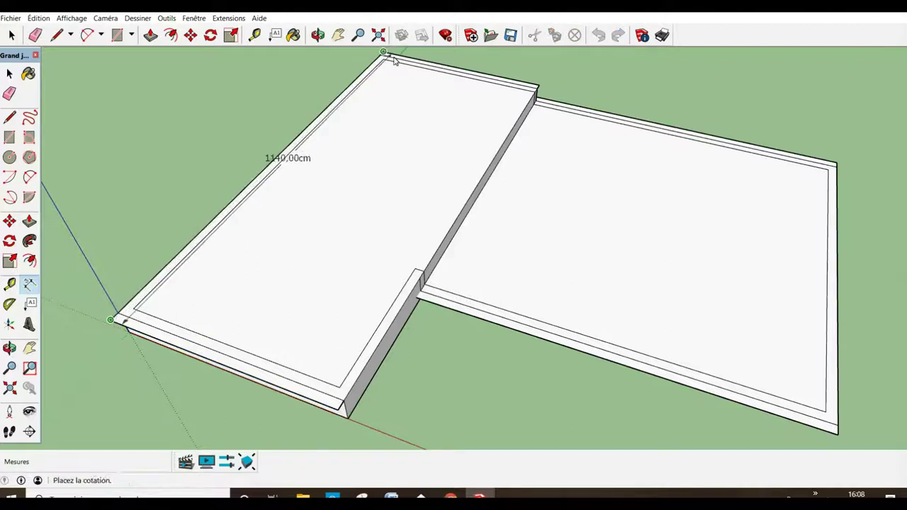
pyautogui.click(428, 96)
pyautogui.click(429, 95)
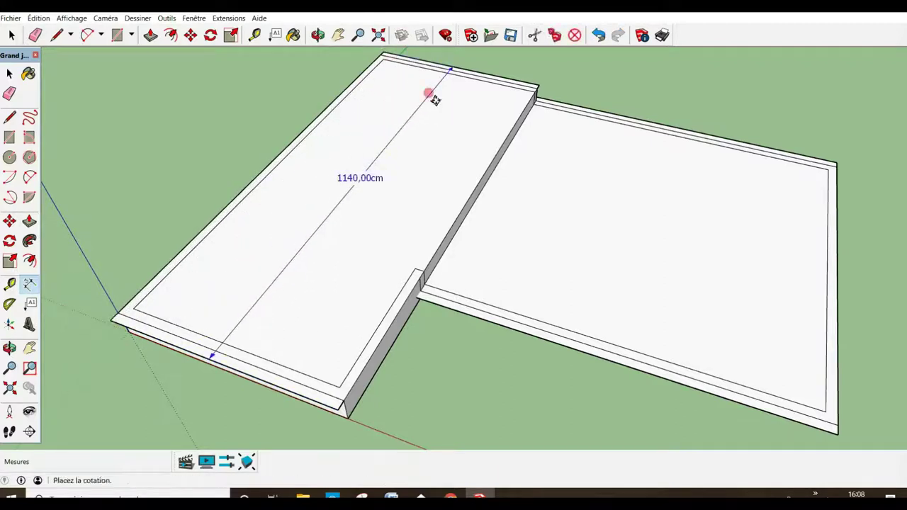
pyautogui.click(391, 156)
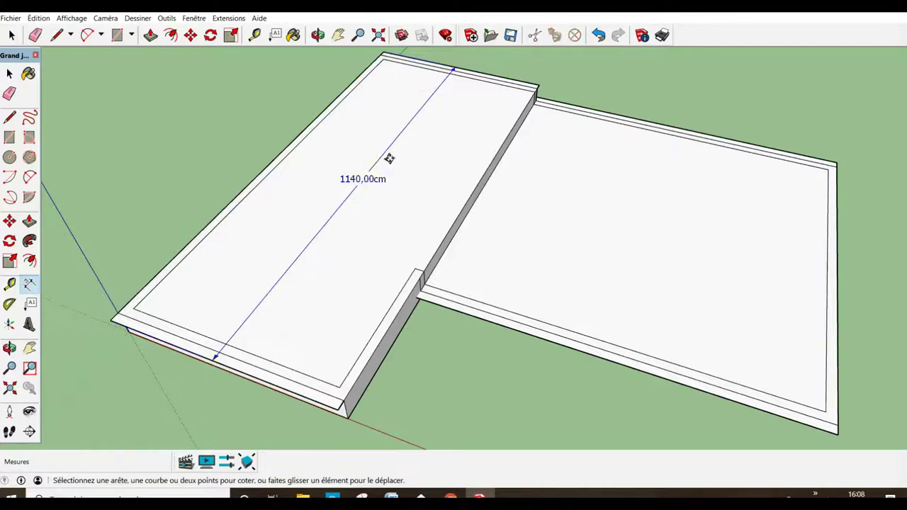
# Edit the dimension text via Modifier le texte, deleting ',00' so it reads 1140cm
pyautogui.rightClick(366, 188)
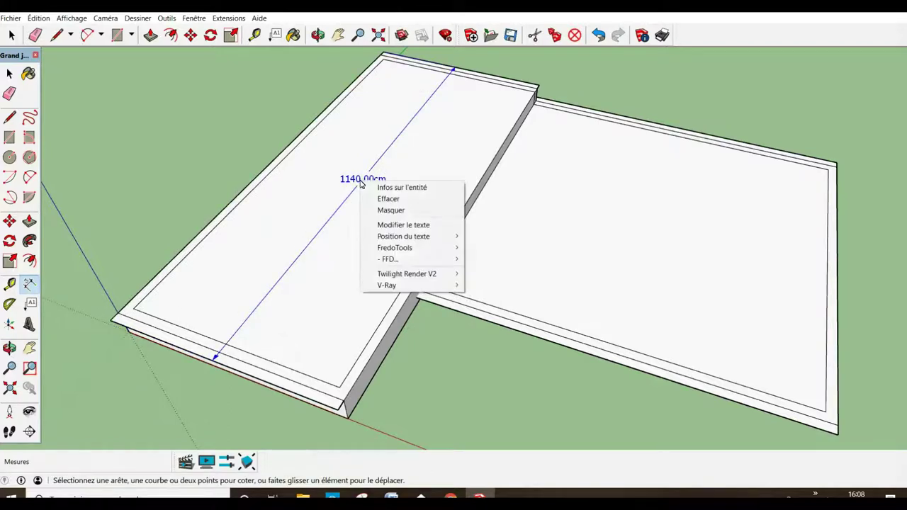
pyautogui.click(407, 225)
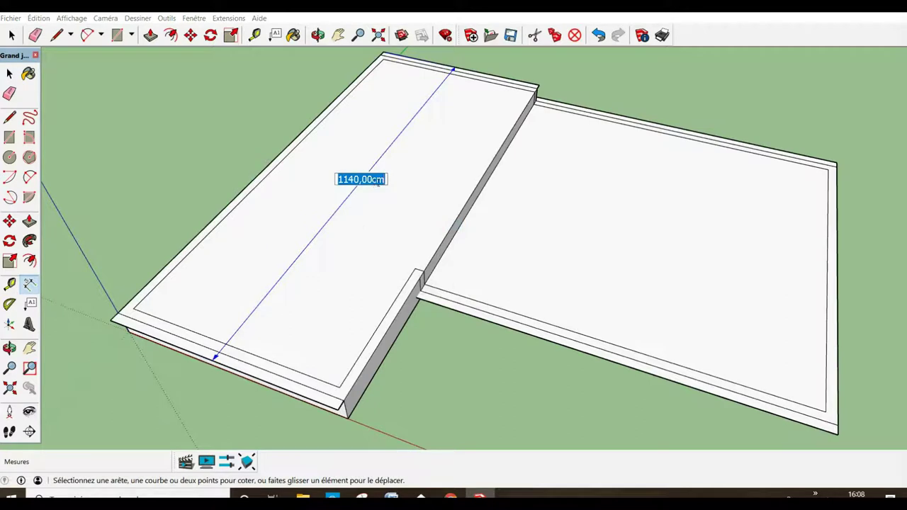
pyautogui.click(376, 181)
pyautogui.press('BackSpace')
pyautogui.press('BackSpace')
pyautogui.press('BackSpace')
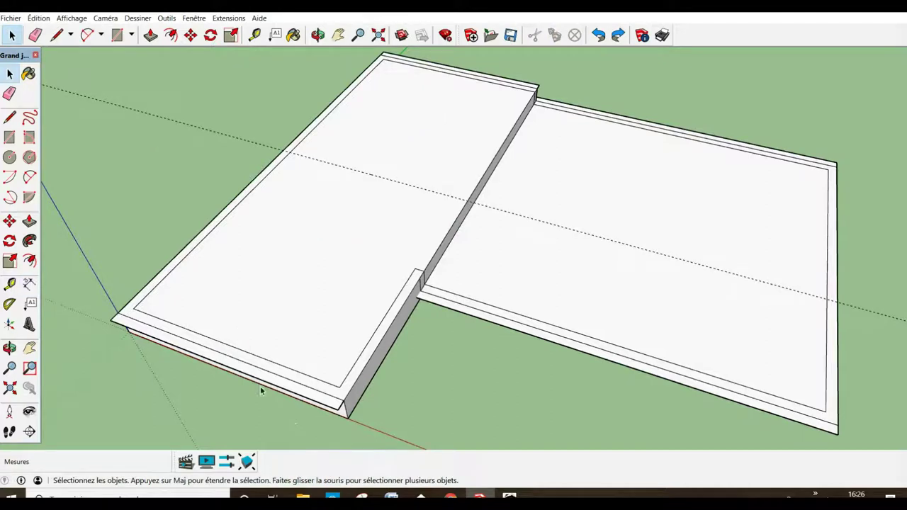
# Draw two 250 cm vertical lines on the dashed guide, one at the slab edge and one at the junction
pyautogui.click(9, 118)
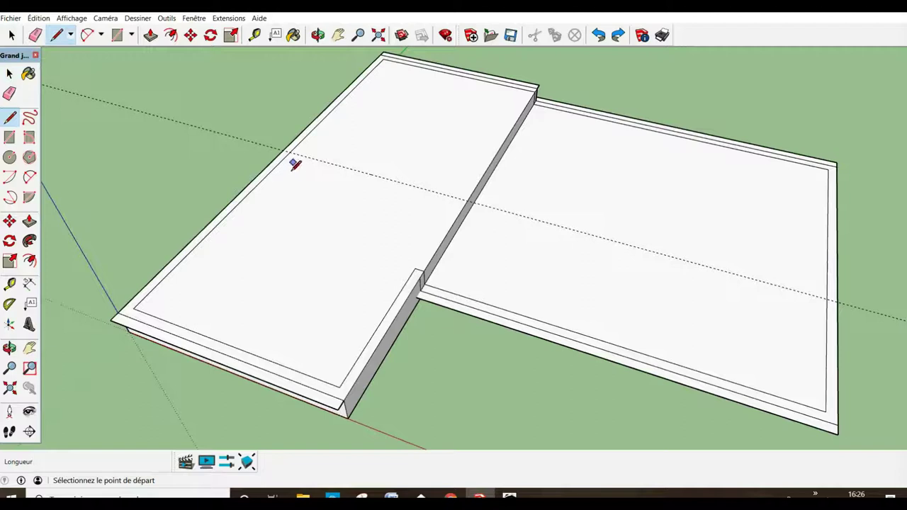
pyautogui.click(283, 150)
pyautogui.write('250')
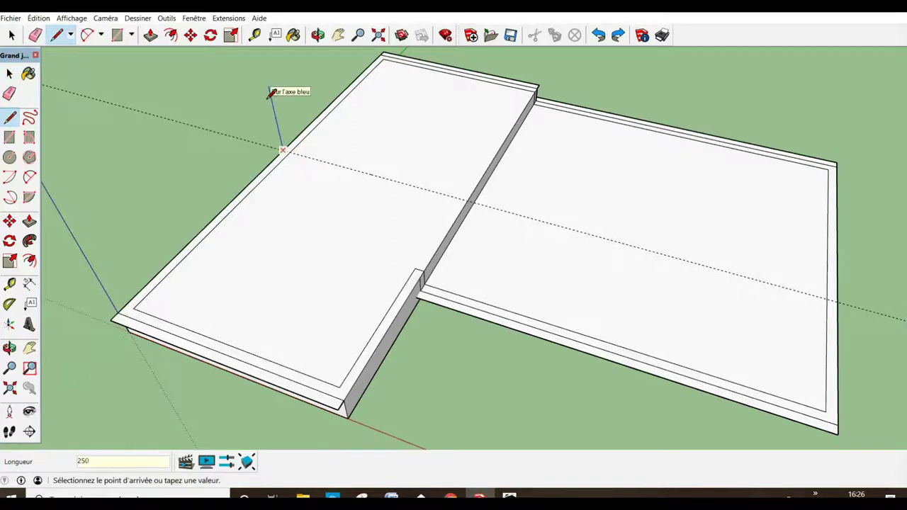
pyautogui.press('Return')
pyautogui.press('Escape')
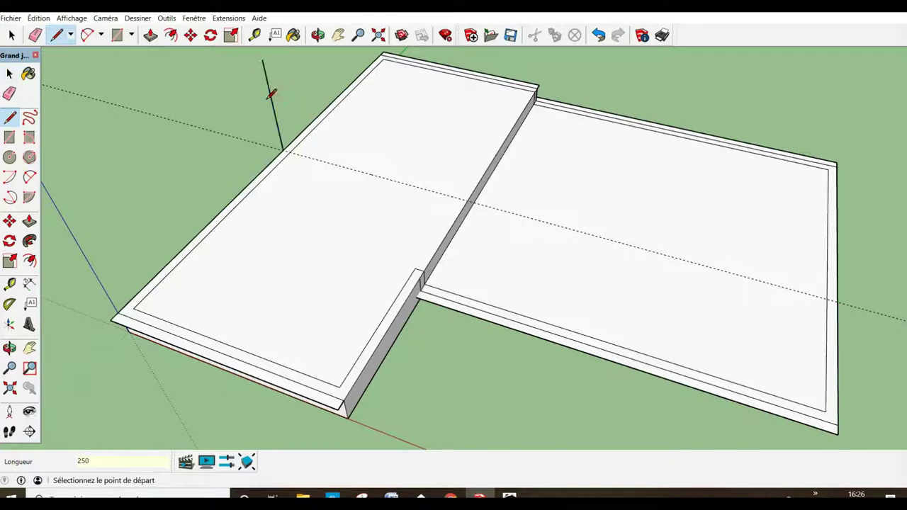
pyautogui.click(468, 200)
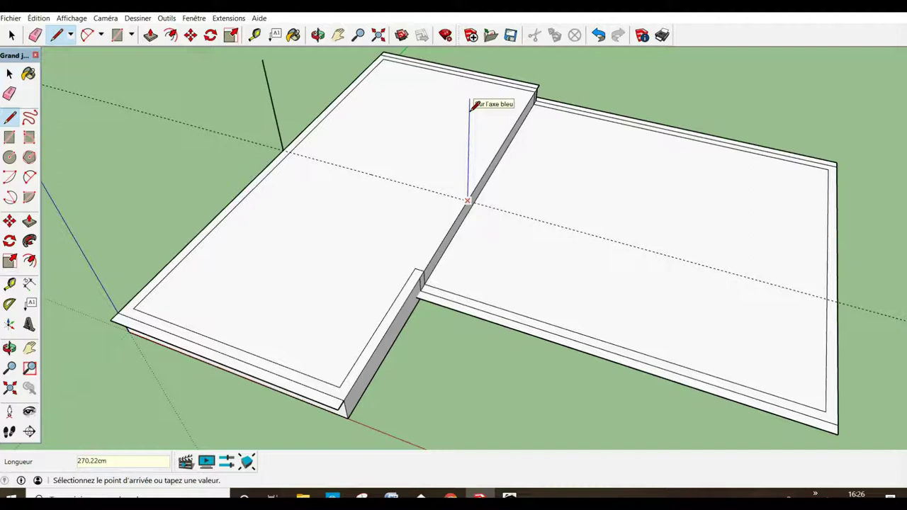
pyautogui.press('Return')
# Connect the vertical line's top to the slab corners with sloping roof lines
pyautogui.moveTo(469, 107); pyautogui.dragTo(397, 163, button='middle')
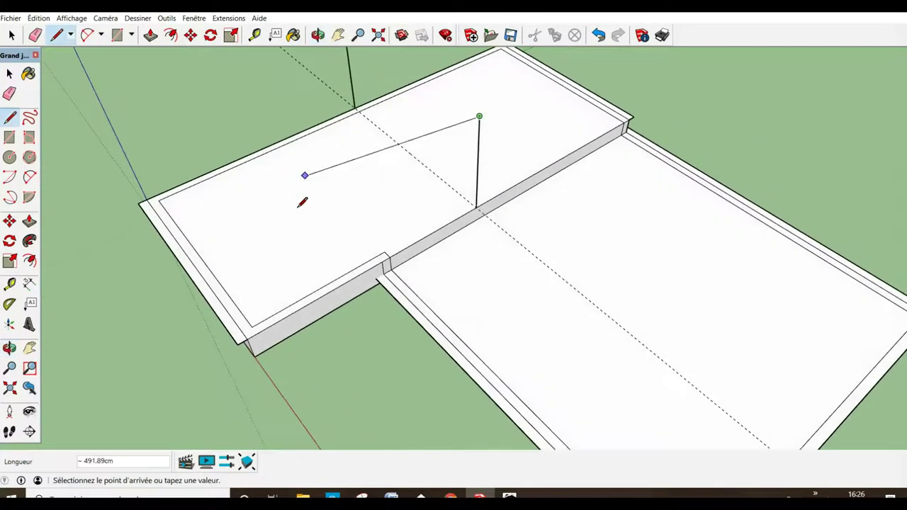
pyautogui.click(239, 345)
pyautogui.click(479, 115)
pyautogui.click(635, 117)
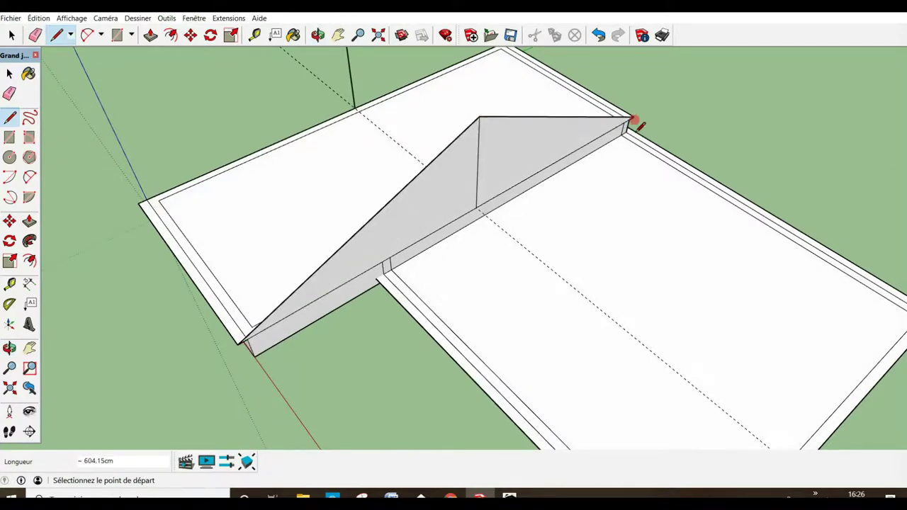
# Draw edges from the left and far roof corners up to the roof point to close the gable triangles
pyautogui.moveTo(333, 312)
pyautogui.mouseDown(button='middle')
pyautogui.moveTo(399, 323)
pyautogui.moveTo(767, 257)
pyautogui.moveTo(881, 211)
pyautogui.mouseUp(button='middle')
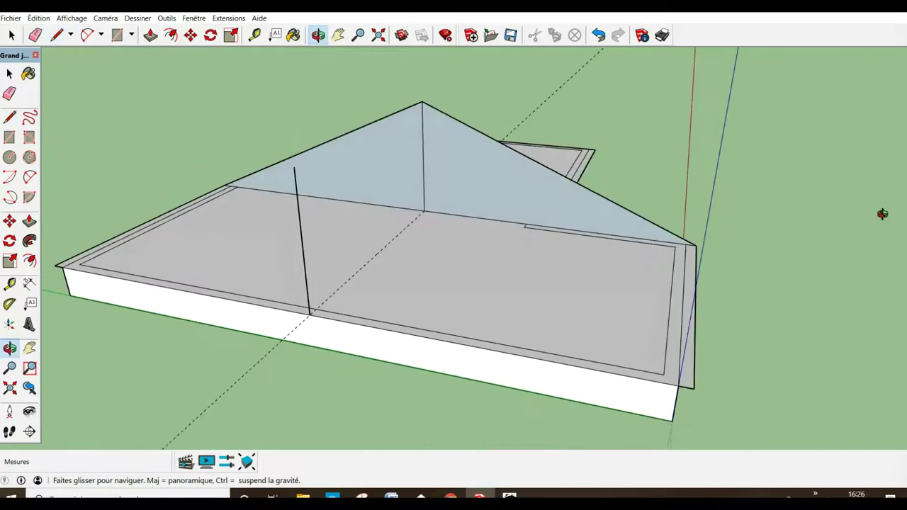
pyautogui.click(55, 266)
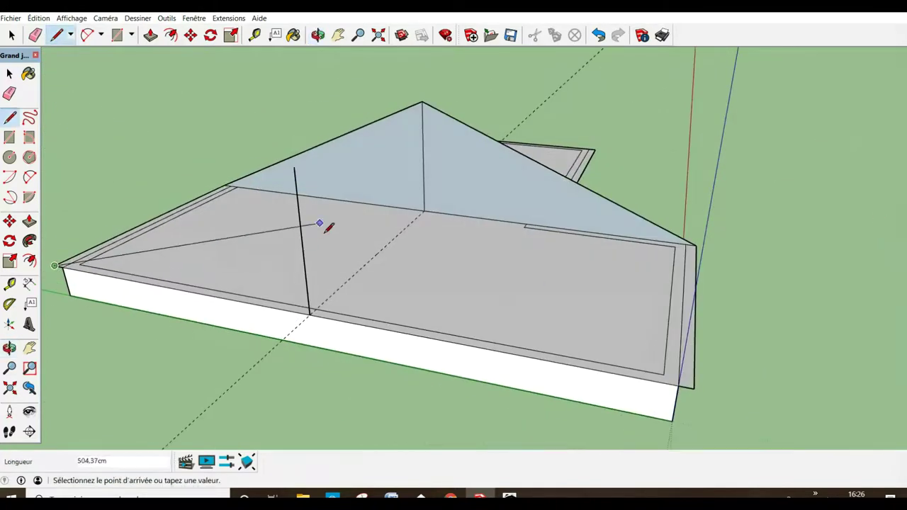
pyautogui.click(294, 167)
pyautogui.click(294, 168)
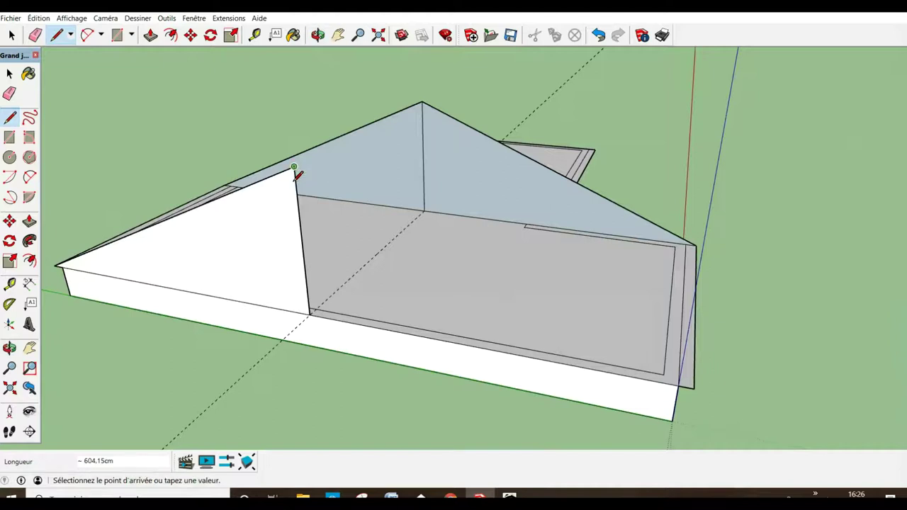
pyautogui.click(694, 389)
# Draw an edge from the roof apex to the eave to close the last roof slope
pyautogui.moveTo(697, 392); pyautogui.dragTo(648, 425, button='middle')
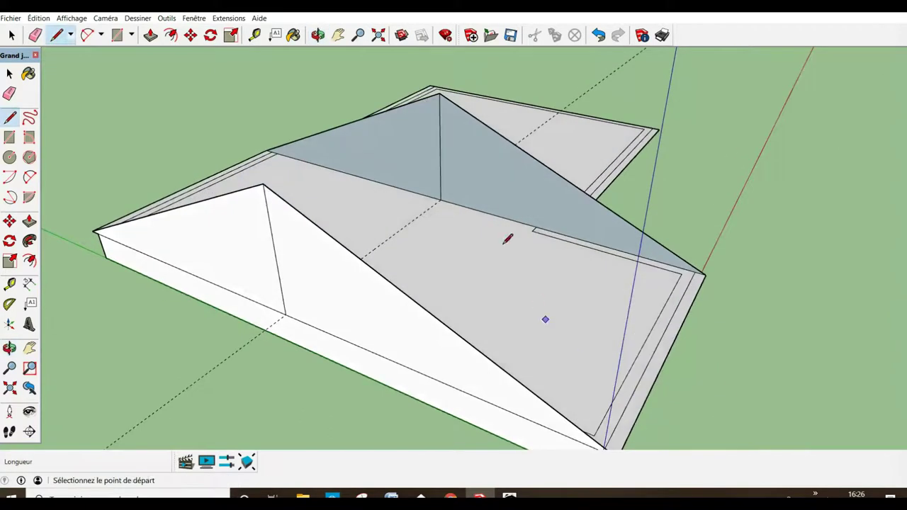
pyautogui.click(439, 94)
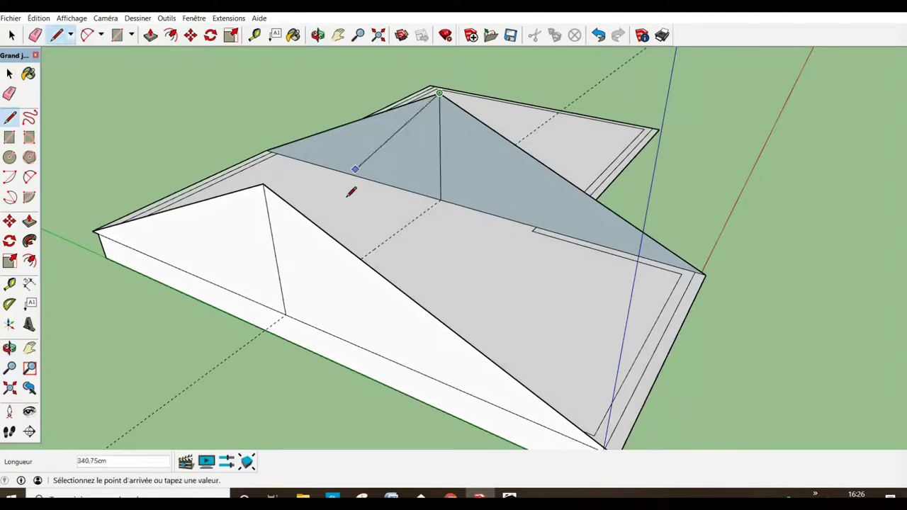
pyautogui.click(261, 188)
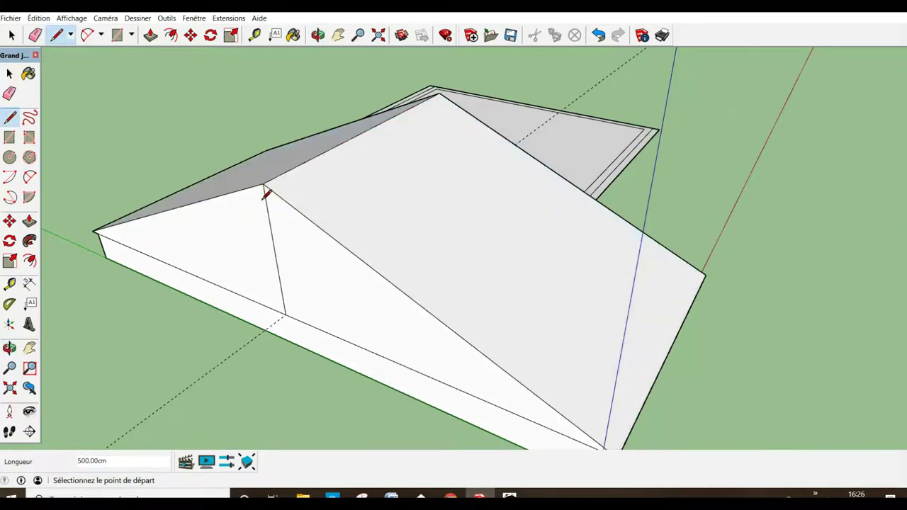
pyautogui.moveTo(396, 227); pyautogui.dragTo(71, 197, button='middle')
pyautogui.moveTo(142, 257)
pyautogui.mouseDown(button='middle')
pyautogui.moveTo(210, 306)
pyautogui.moveTo(203, 293)
pyautogui.mouseUp(button='middle')
pyautogui.click(9, 73)
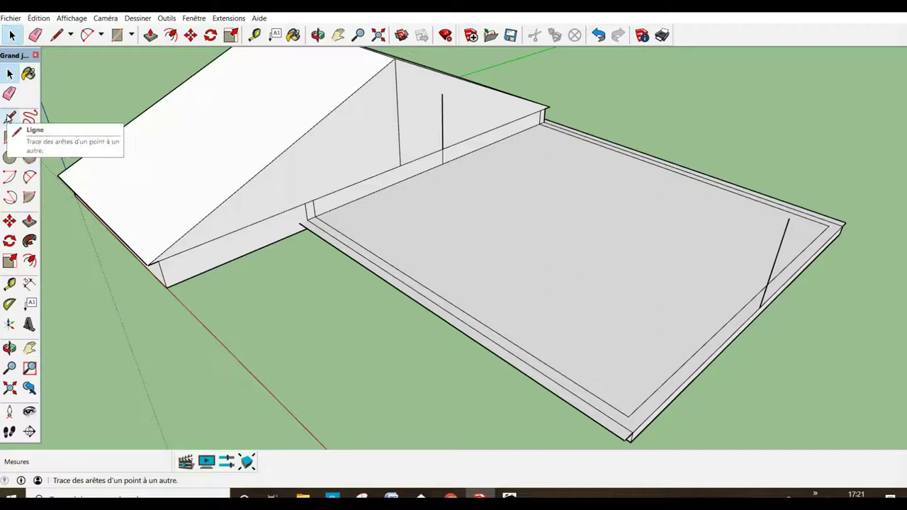
# Draw the rear gable edges between the rear 180 cm upright's top and the inner slab corner
pyautogui.click(9, 117)
pyautogui.click(443, 94)
pyautogui.scroll(2, 547, 113)
pyautogui.scroll(3, 562, 135)
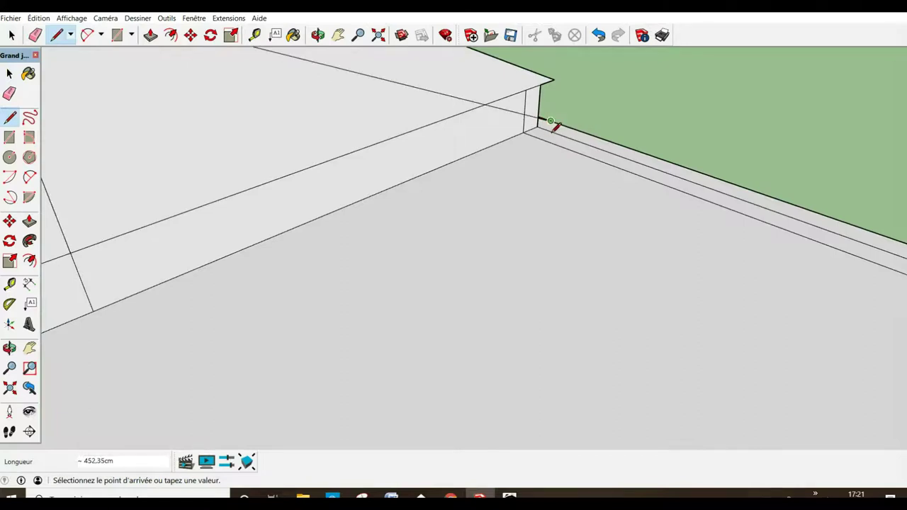
pyautogui.scroll(-2, 551, 122)
pyautogui.scroll(-2, 551, 122)
pyautogui.scroll(-1, 551, 122)
pyautogui.scroll(-2, 551, 122)
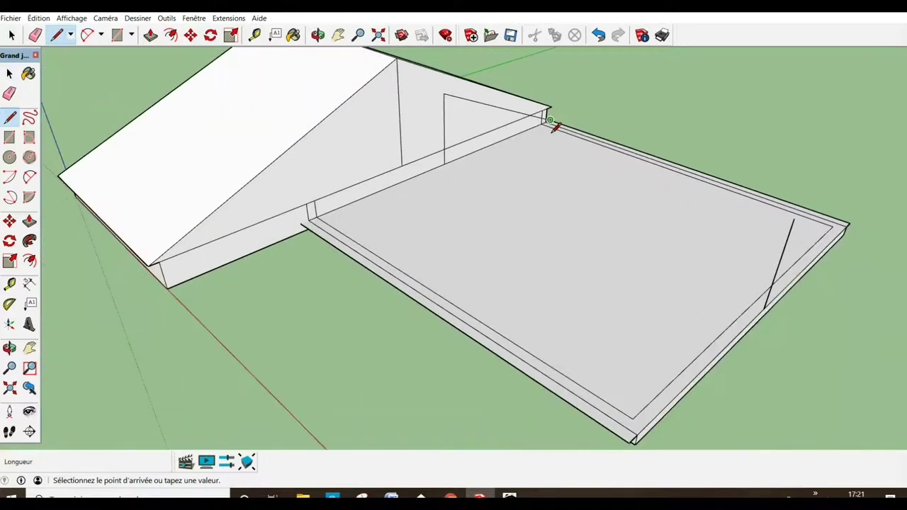
pyautogui.click(301, 225)
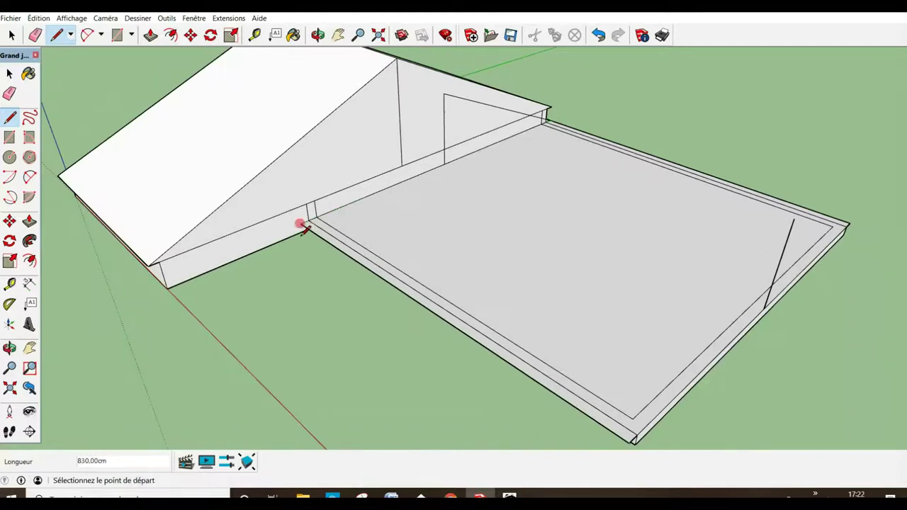
pyautogui.click(301, 225)
pyautogui.click(444, 95)
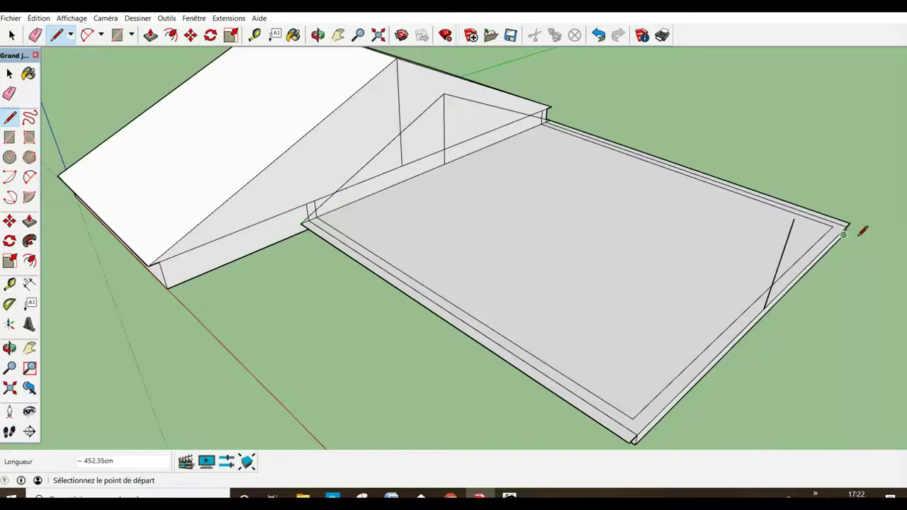
# Draw the front gable edges to the slab corners and the ridge line to the rear apex
pyautogui.click(851, 224)
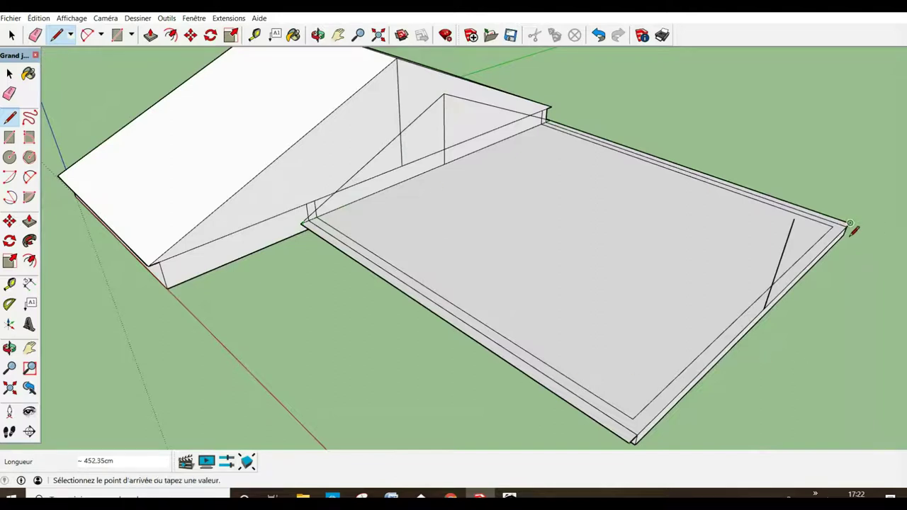
pyautogui.click(794, 221)
pyautogui.click(794, 221)
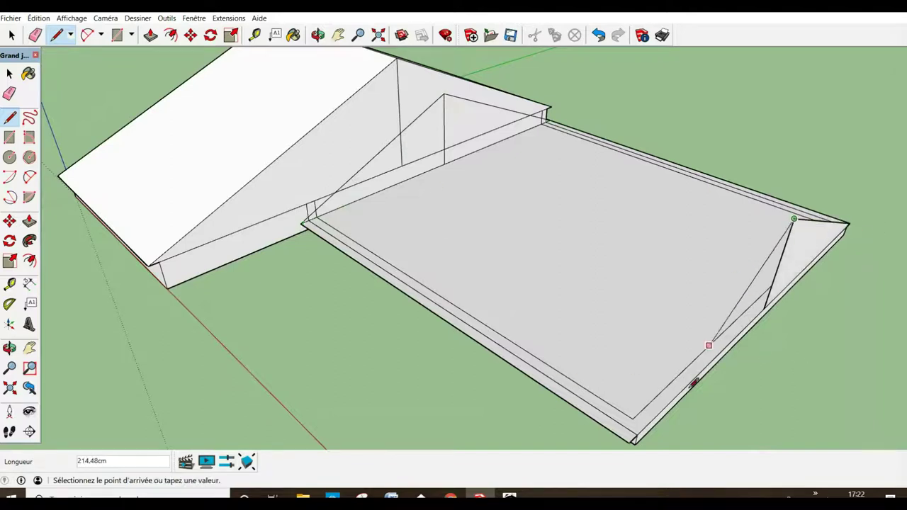
pyautogui.click(633, 444)
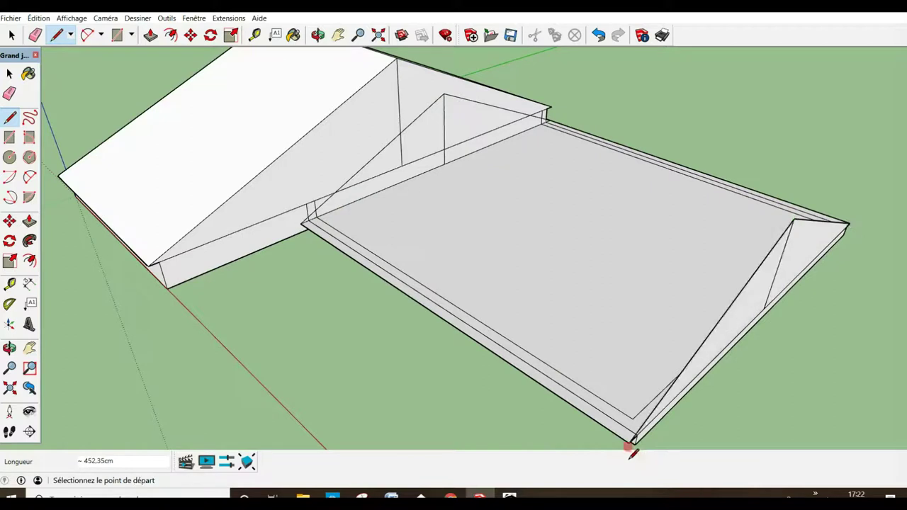
pyautogui.click(794, 219)
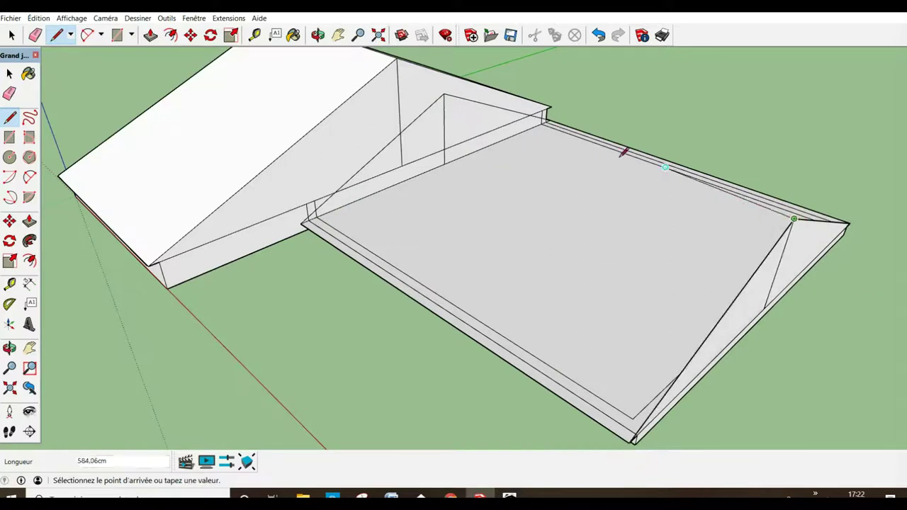
pyautogui.click(446, 96)
# Erase the stray fascia edge and the short leftover edge under the first roof
pyautogui.moveTo(558, 175); pyautogui.dragTo(474, 148, button='middle')
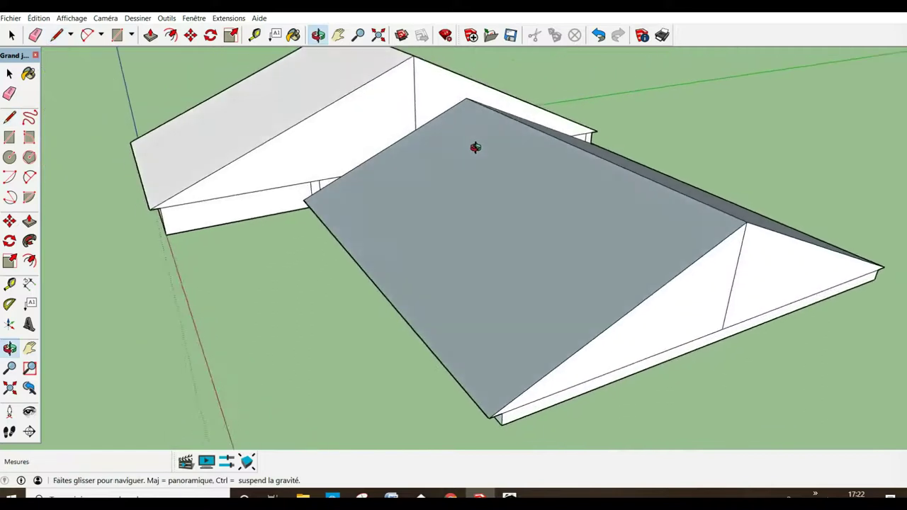
pyautogui.scroll(-2, 468, 156)
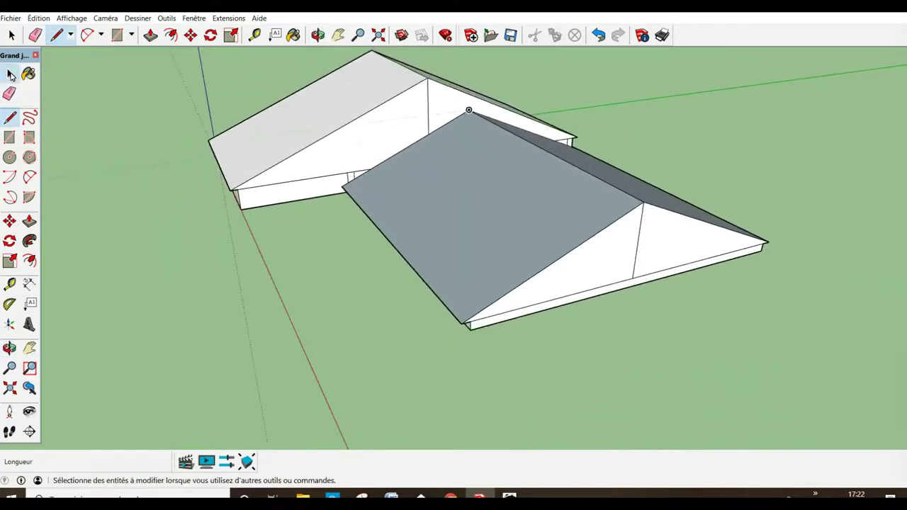
pyautogui.click(10, 73)
pyautogui.moveTo(196, 219)
pyautogui.mouseDown(button='middle')
pyautogui.moveTo(222, 273)
pyautogui.moveTo(197, 273)
pyautogui.mouseUp(button='middle')
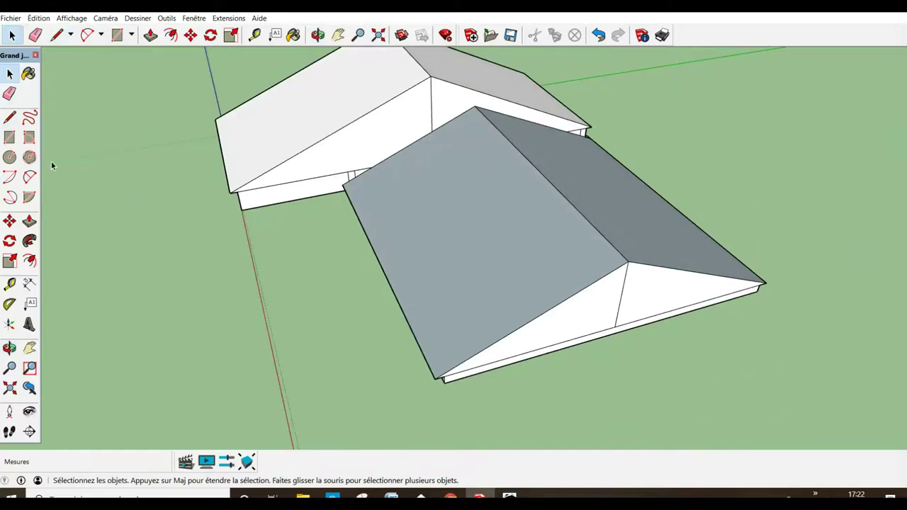
pyautogui.click(10, 95)
pyautogui.scroll(1, 314, 209)
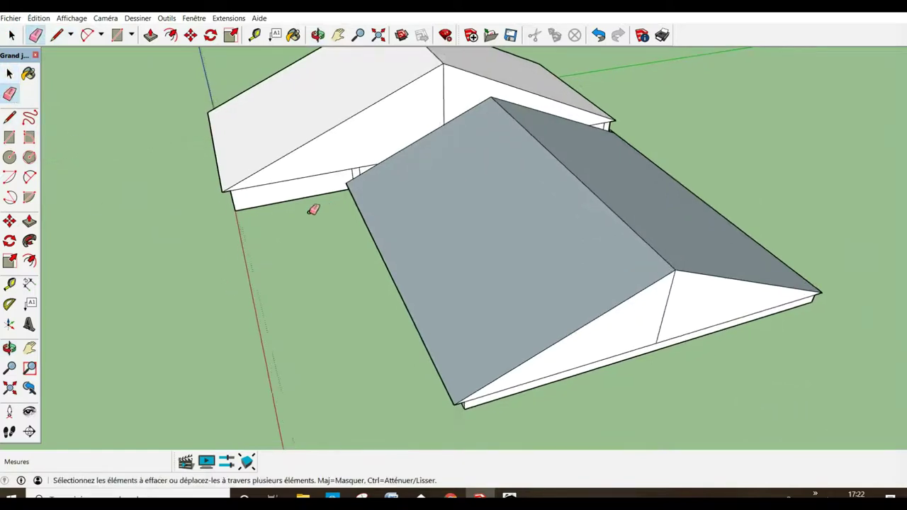
pyautogui.scroll(2, 304, 198)
pyautogui.click(309, 177)
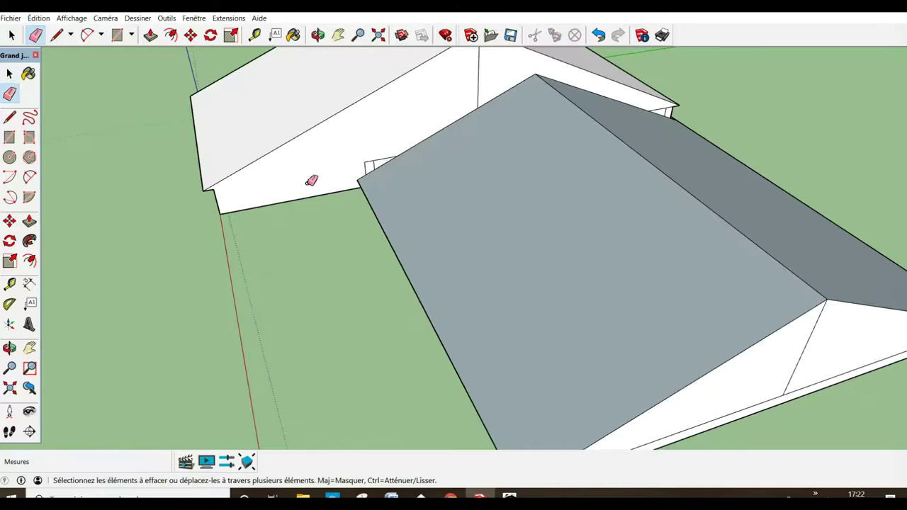
pyautogui.click(374, 163)
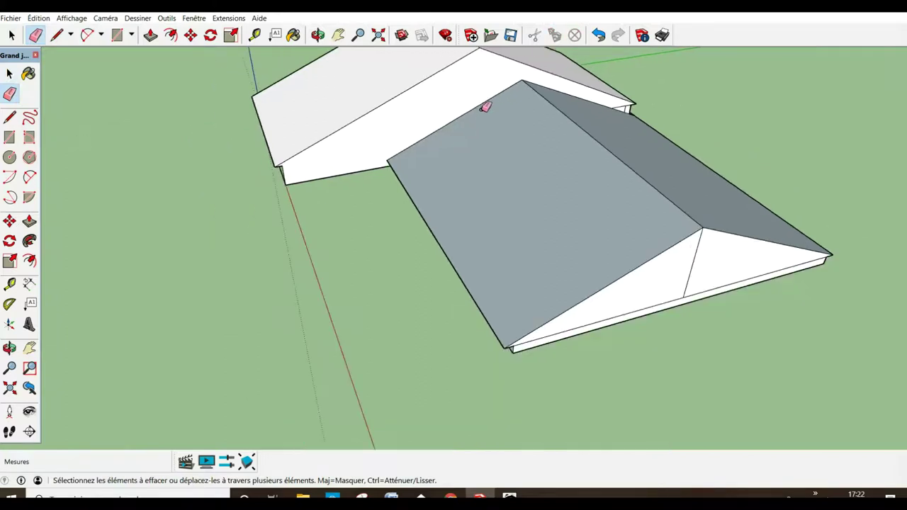
# Erase the small sliver edges running into the roof corner
pyautogui.scroll(-2, 487, 96)
pyautogui.scroll(-1, 650, 139)
pyautogui.moveTo(651, 139)
pyautogui.mouseDown(button='middle')
pyautogui.moveTo(700, 161)
pyautogui.moveTo(764, 255)
pyautogui.mouseUp(button='middle')
pyautogui.scroll(2, 698, 152)
pyautogui.scroll(2, 691, 143)
pyautogui.scroll(1, 764, 255)
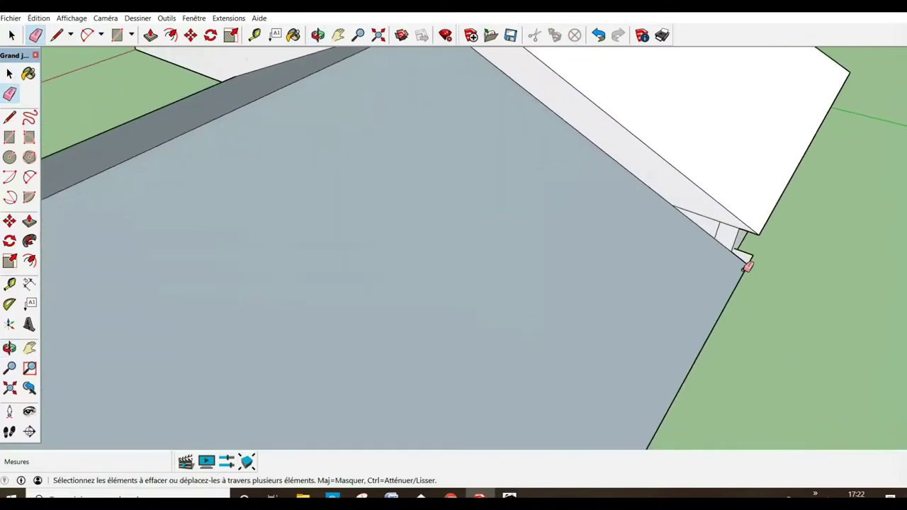
pyautogui.click(749, 261)
pyautogui.click(709, 221)
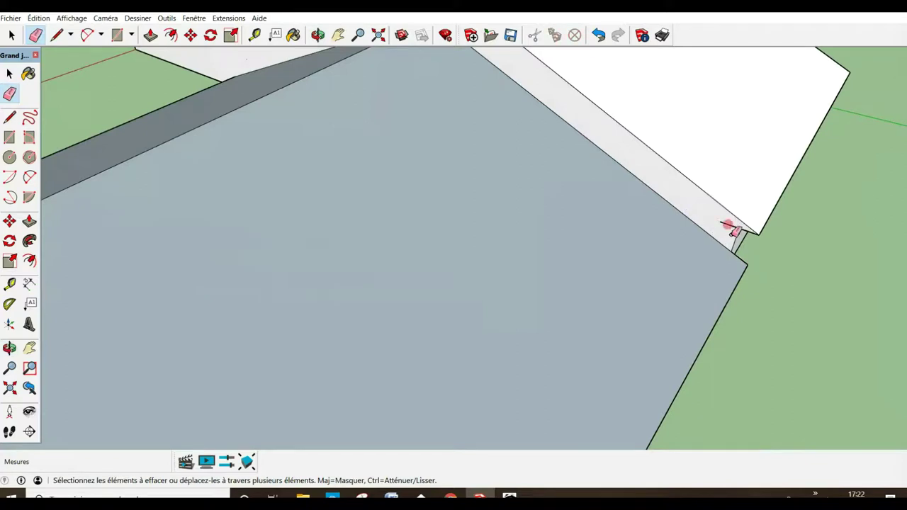
# Erase the bottom and vertical edges across the second roof's white gable face
pyautogui.scroll(-1, 729, 207)
pyautogui.scroll(-3, 733, 205)
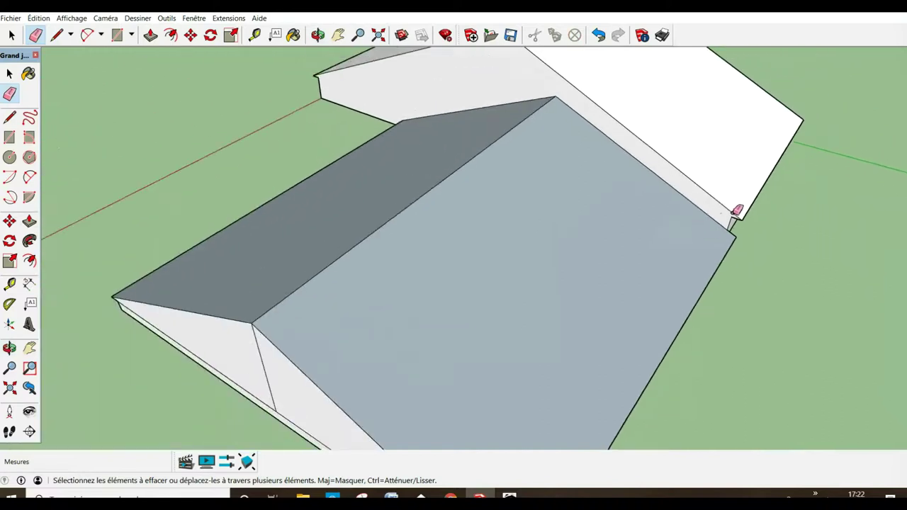
pyautogui.scroll(-2, 735, 208)
pyautogui.moveTo(735, 207)
pyautogui.mouseDown(button='middle')
pyautogui.moveTo(818, 241)
pyautogui.moveTo(826, 222)
pyautogui.moveTo(698, 324)
pyautogui.moveTo(516, 351)
pyautogui.mouseUp(button='middle')
pyautogui.click(568, 292)
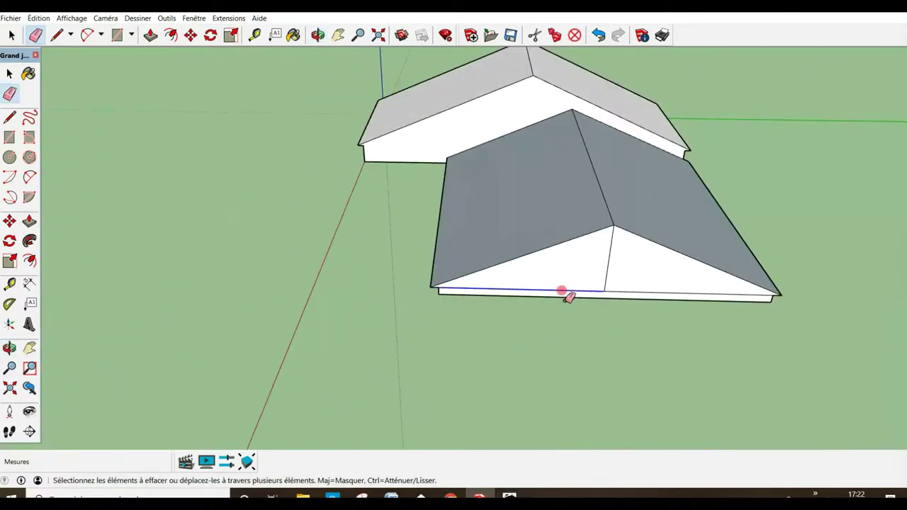
pyautogui.click(614, 274)
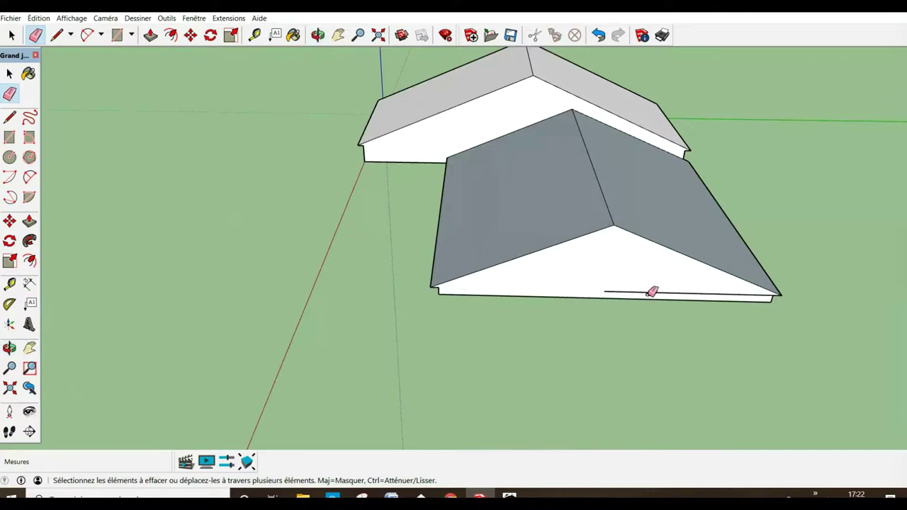
pyautogui.click(651, 299)
# Erase the front face's lower edge and the gable triangle's slanted lower edge
pyautogui.scroll(-3, 411, 316)
pyautogui.moveTo(512, 324)
pyautogui.mouseDown(button='middle')
pyautogui.moveTo(398, 265)
pyautogui.moveTo(775, 285)
pyautogui.mouseUp(button='middle')
pyautogui.scroll(2, 405, 271)
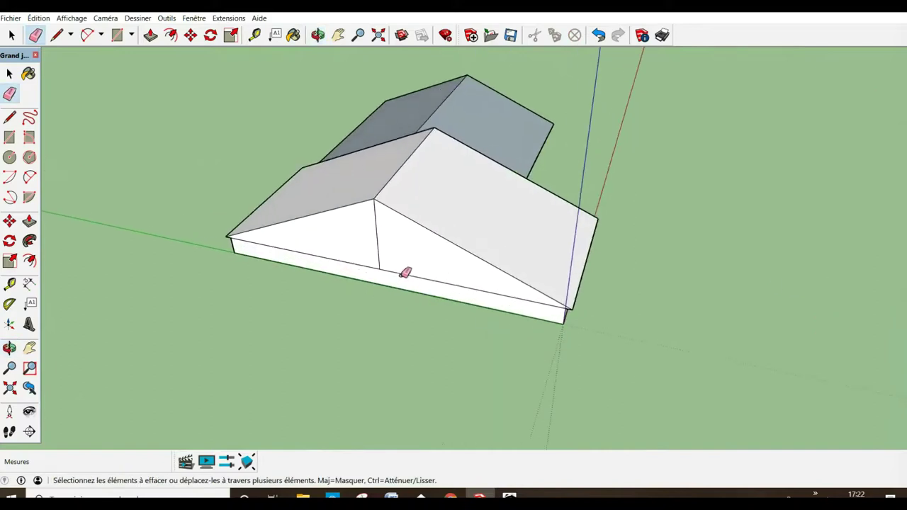
pyautogui.scroll(2, 405, 271)
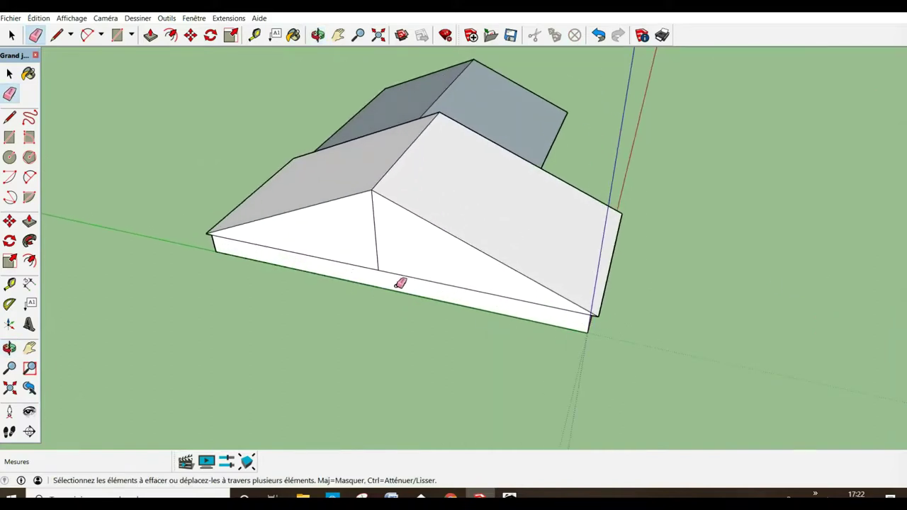
pyautogui.click(398, 278)
pyautogui.click(375, 267)
# Erase the front gable's last vertical edge and orbit around the finished house
pyautogui.click(378, 256)
pyautogui.moveTo(417, 259)
pyautogui.mouseDown(button='middle')
pyautogui.moveTo(306, 315)
pyautogui.moveTo(234, 265)
pyautogui.mouseUp(button='middle')
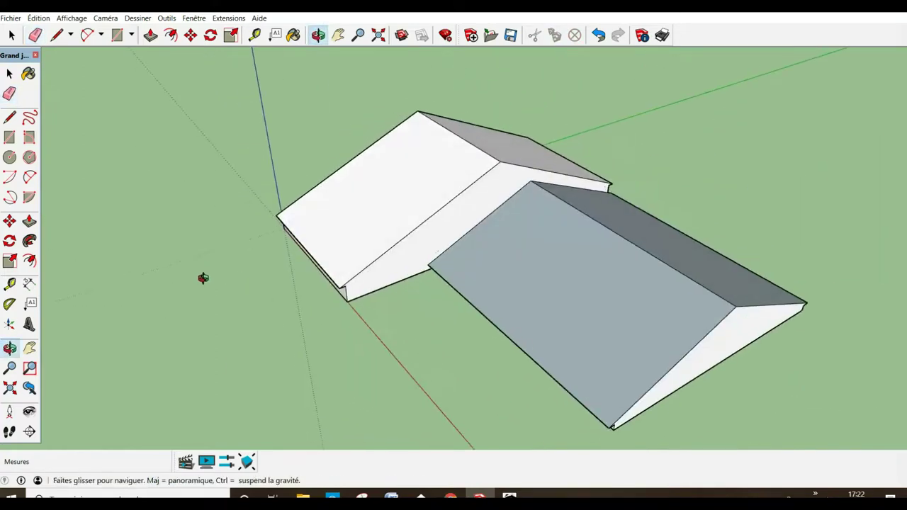